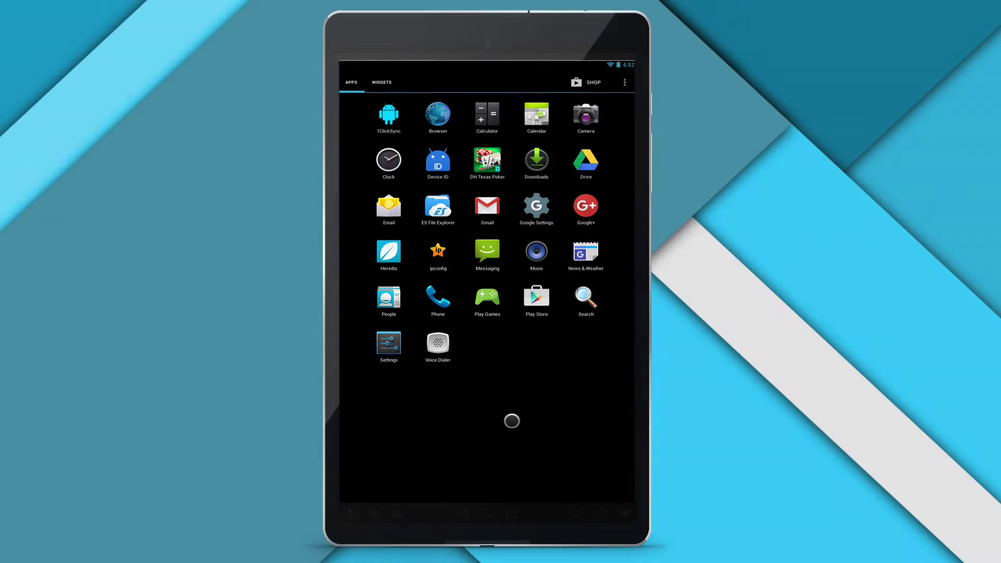
- Launch Heredis for Android and open the Famille Duchamp-CPT 3 tree
click(388, 251)
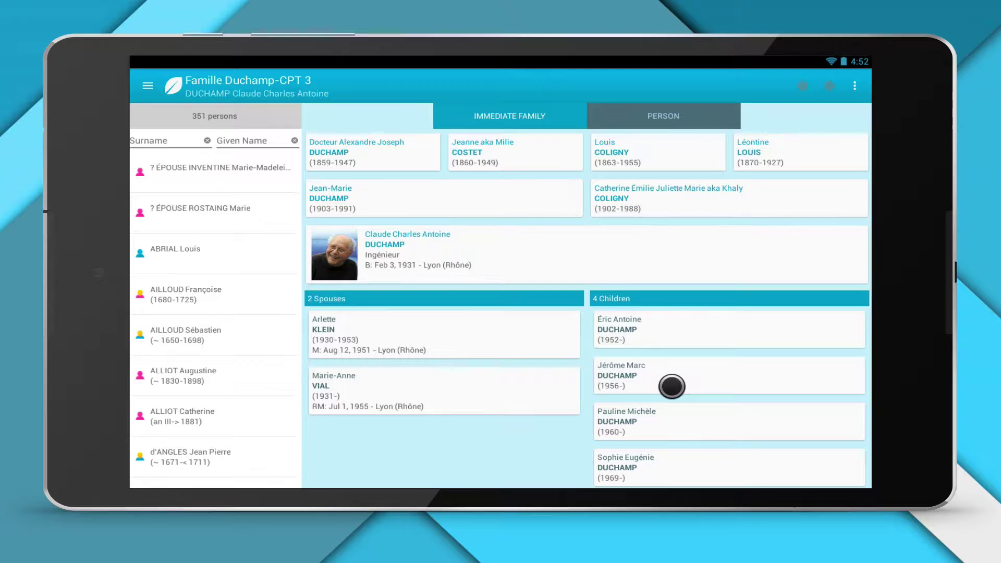
drag(405, 244, 401, 238)
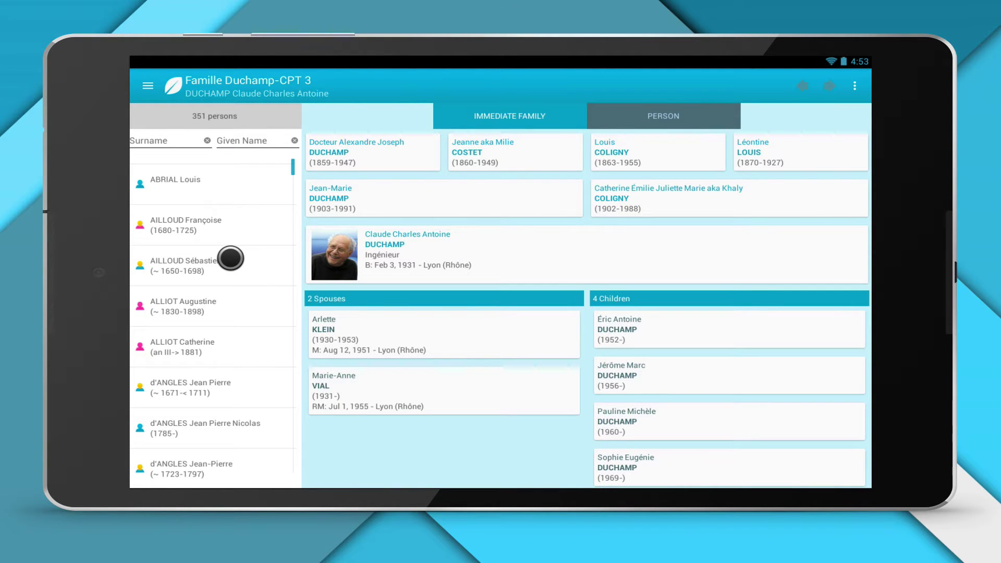
scroll(229, 258, down, 5)
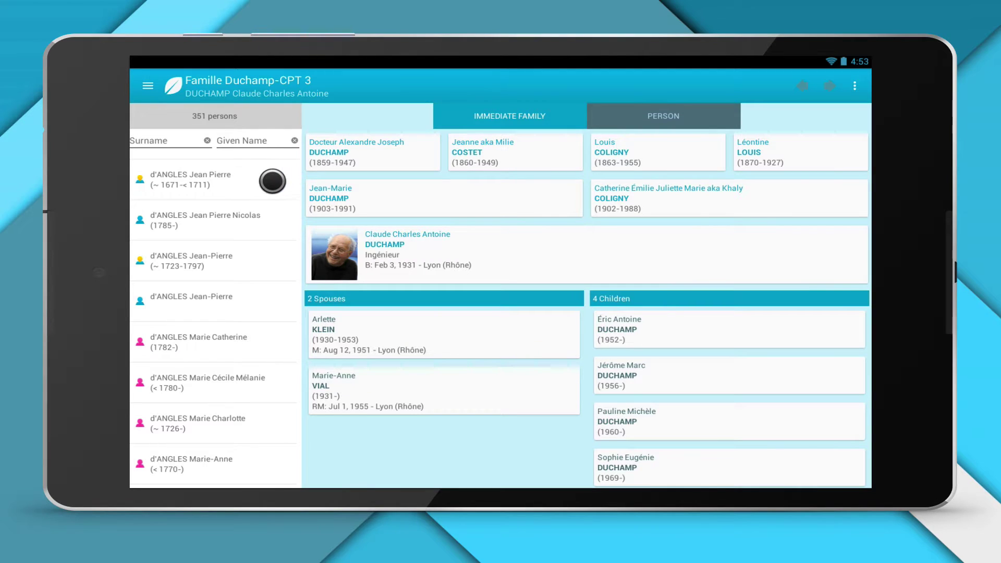
scroll(273, 181, down, 6)
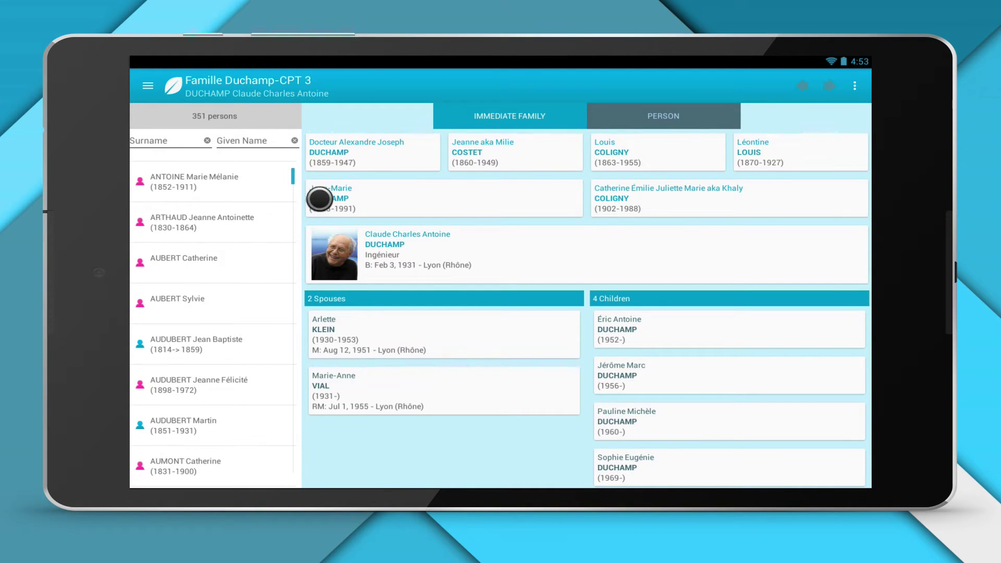
click(333, 188)
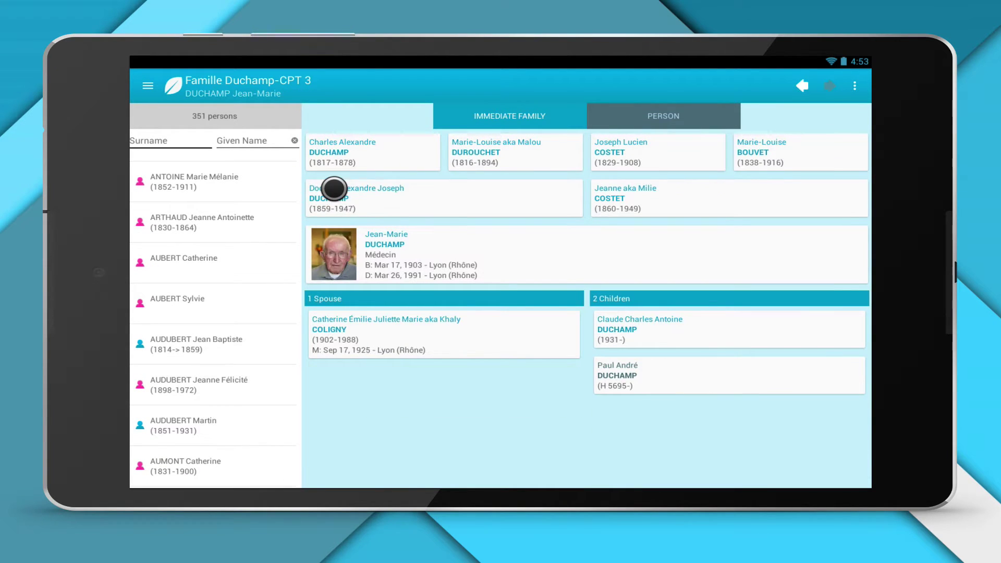
drag(334, 188, 508, 286)
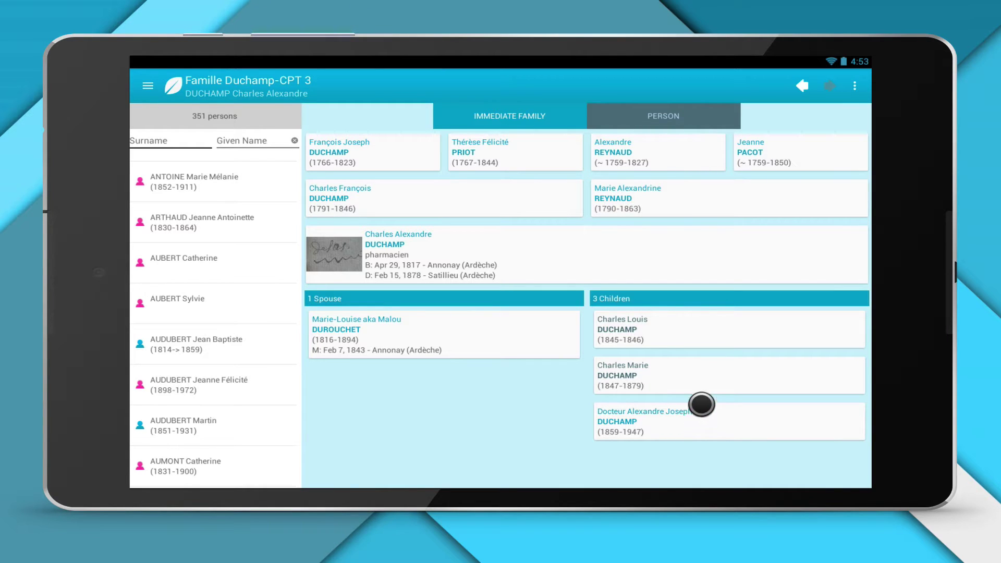
click(699, 379)
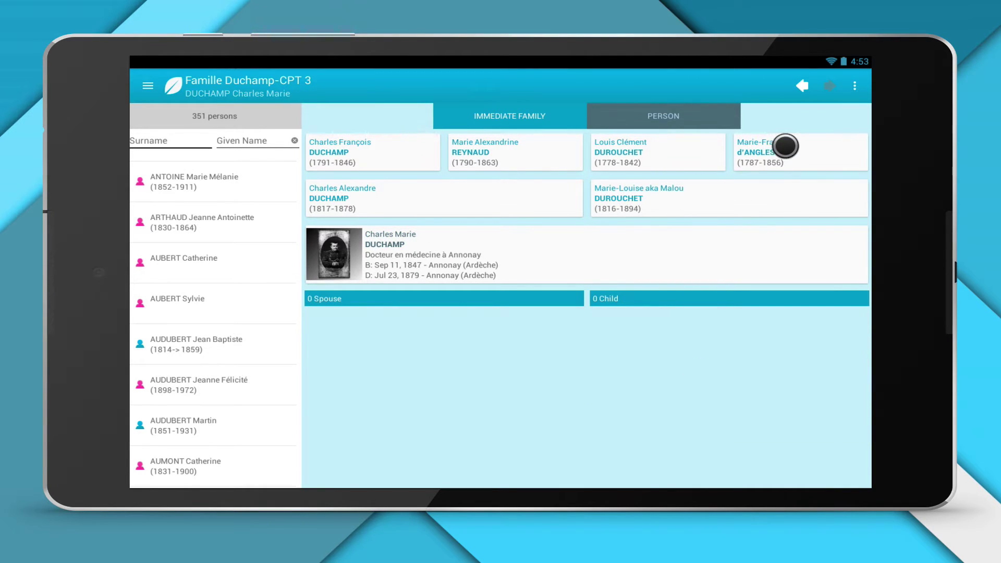
click(783, 149)
click(665, 329)
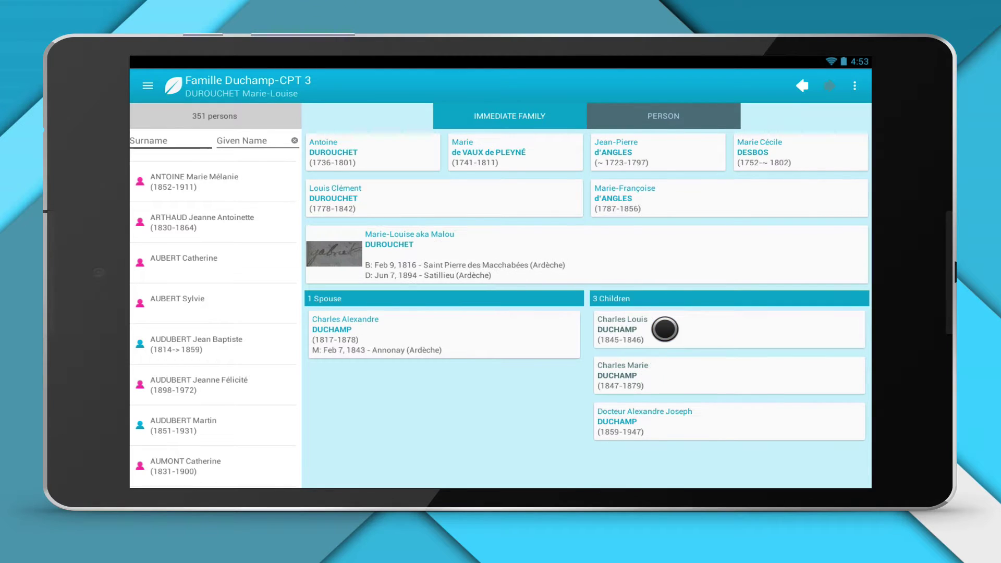
click(340, 324)
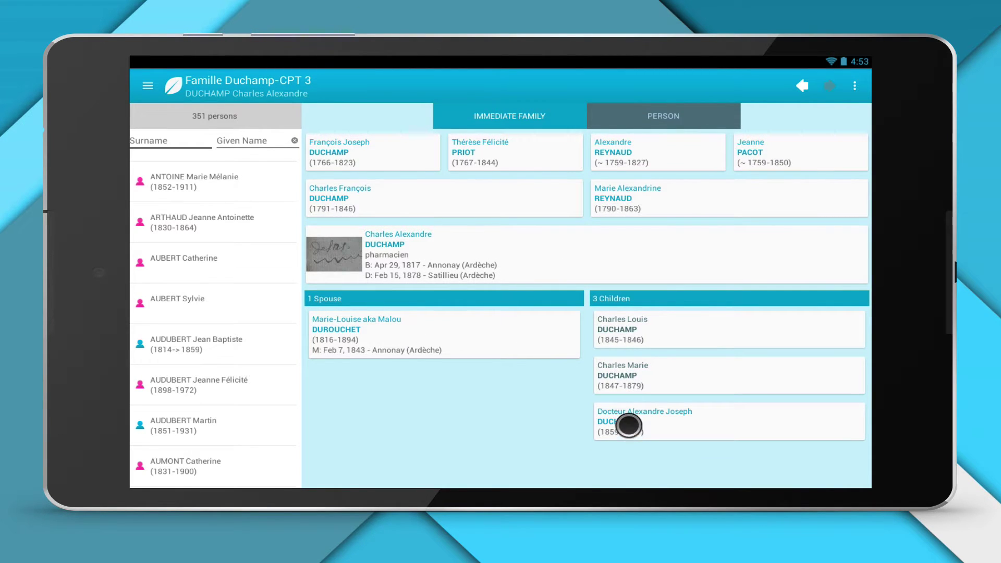
click(147, 86)
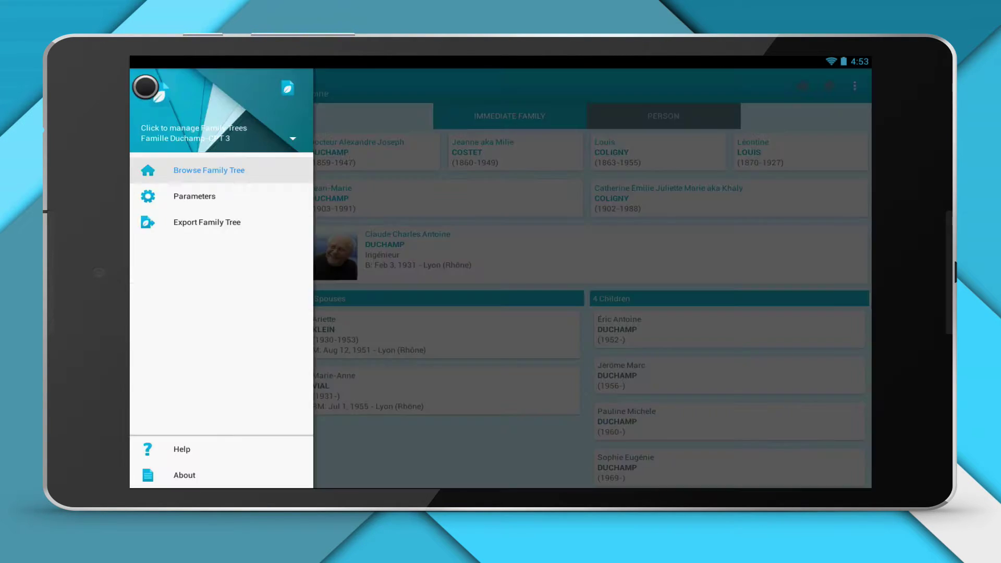
click(292, 138)
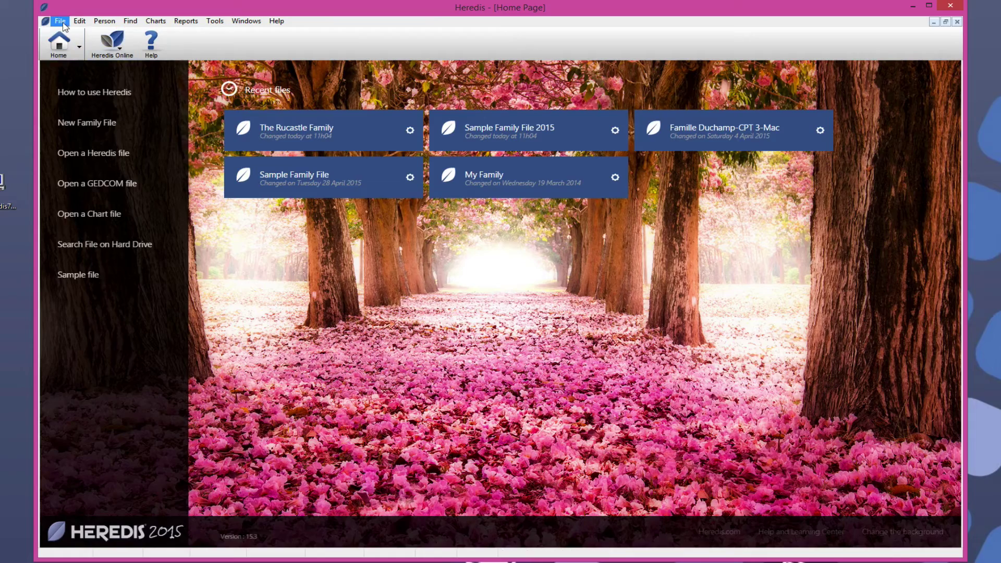
click(60, 22)
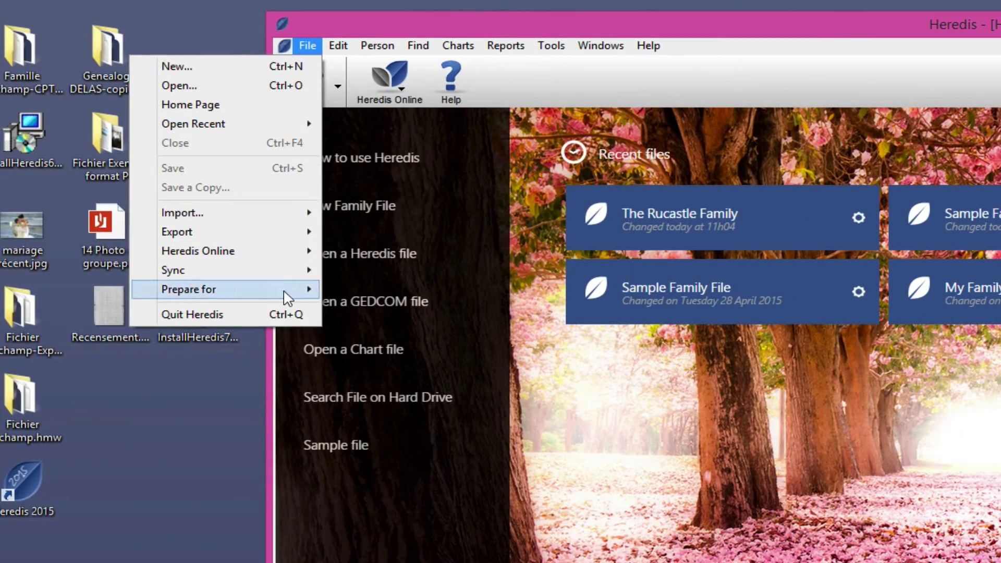
mouse_move(287, 298)
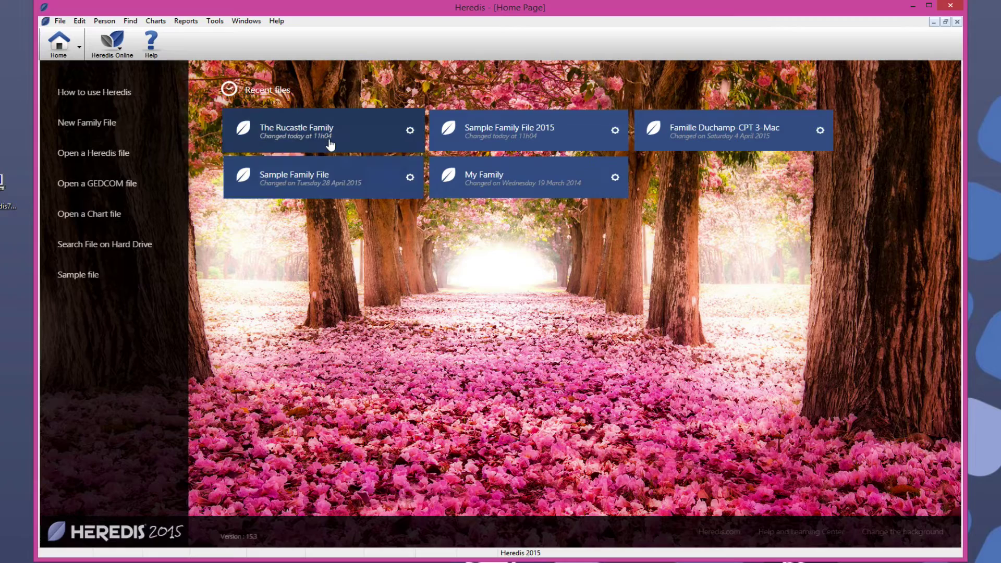
- Open Sample Family File 2015 and prepare it for Android as Sample Family File 2015.hmwz on the Desktop
click(517, 142)
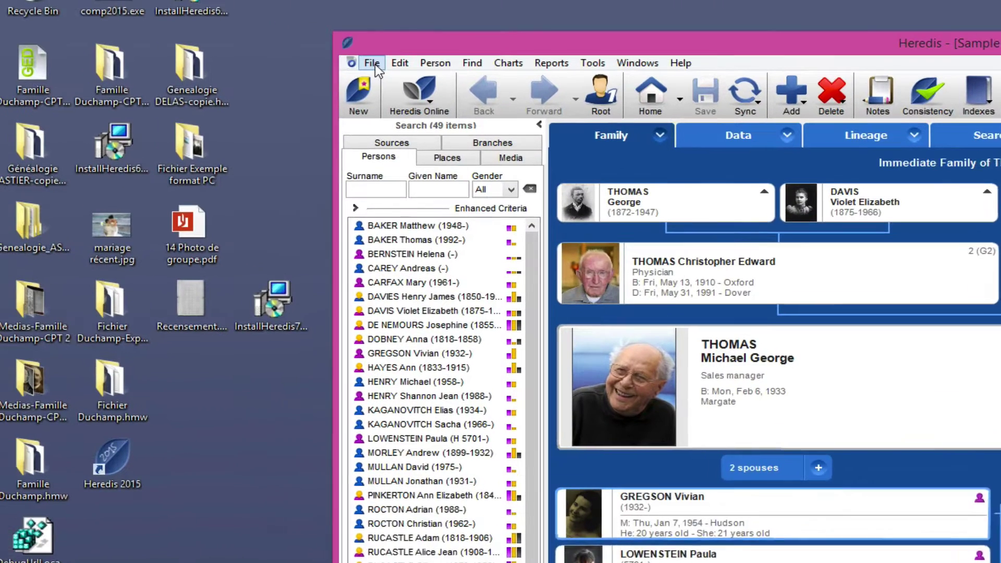
click(373, 63)
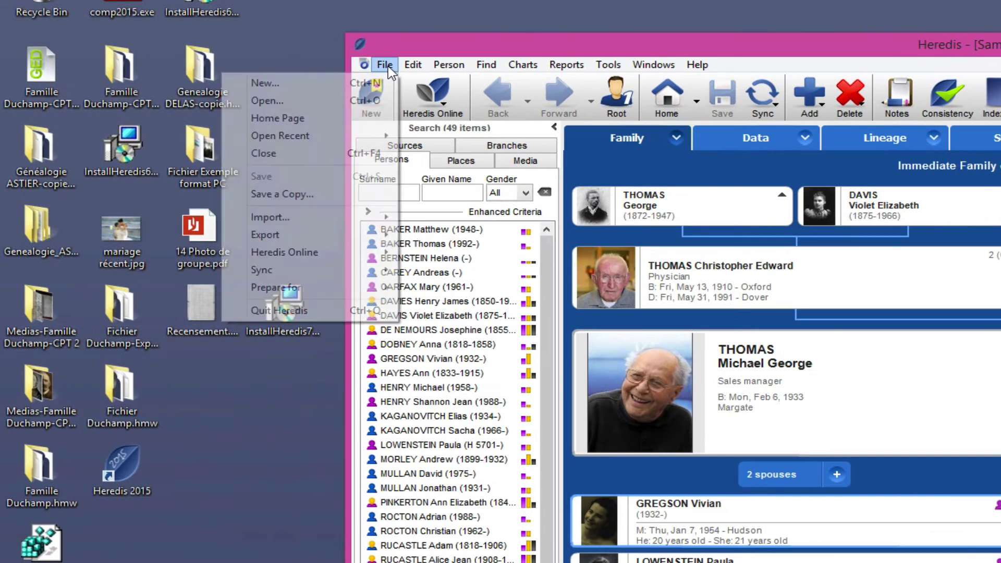
mouse_move(342, 294)
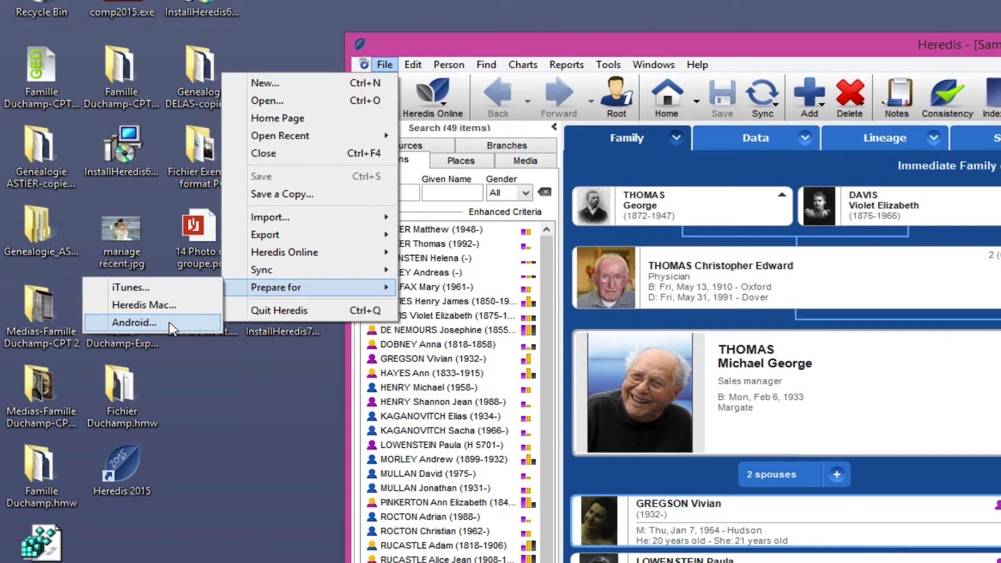
click(135, 322)
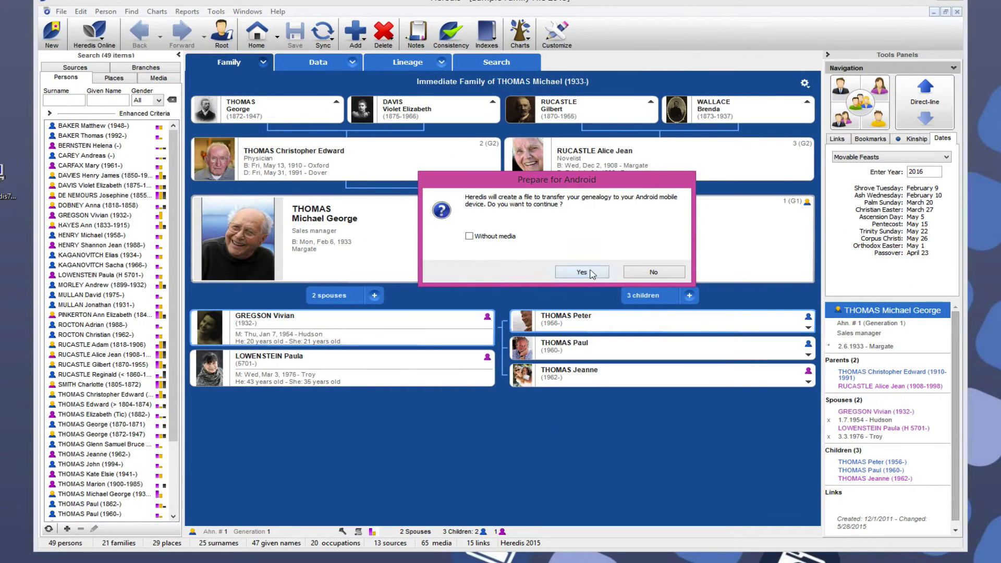
click(582, 271)
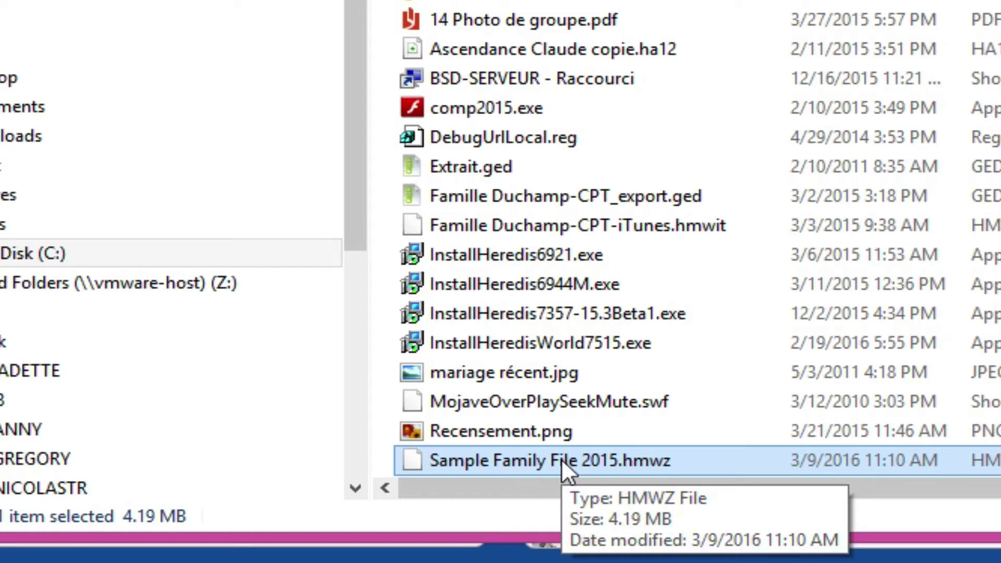
double_click(561, 458)
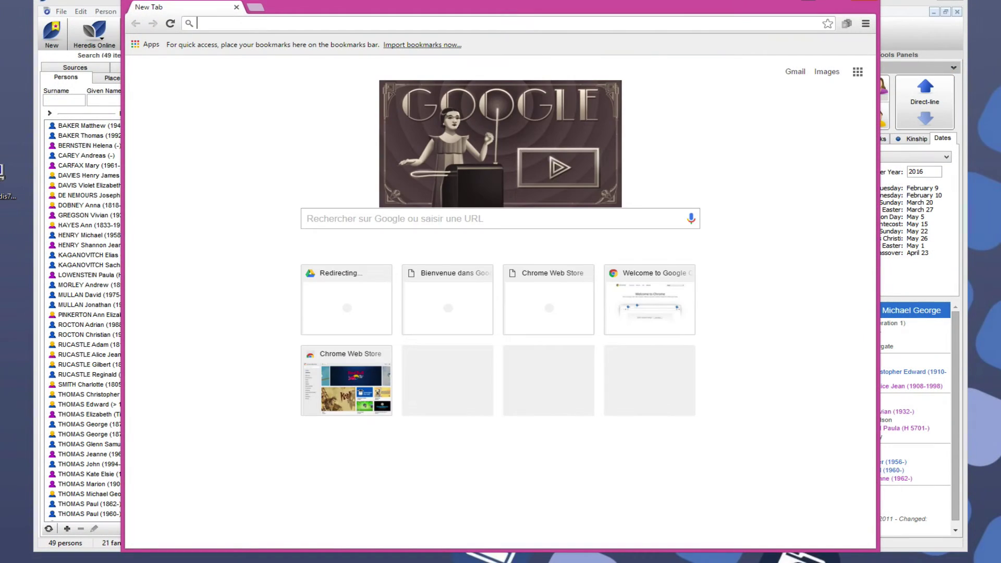
- Go to drive.google.com and sign in with the account password to reach My Drive
text(dr)
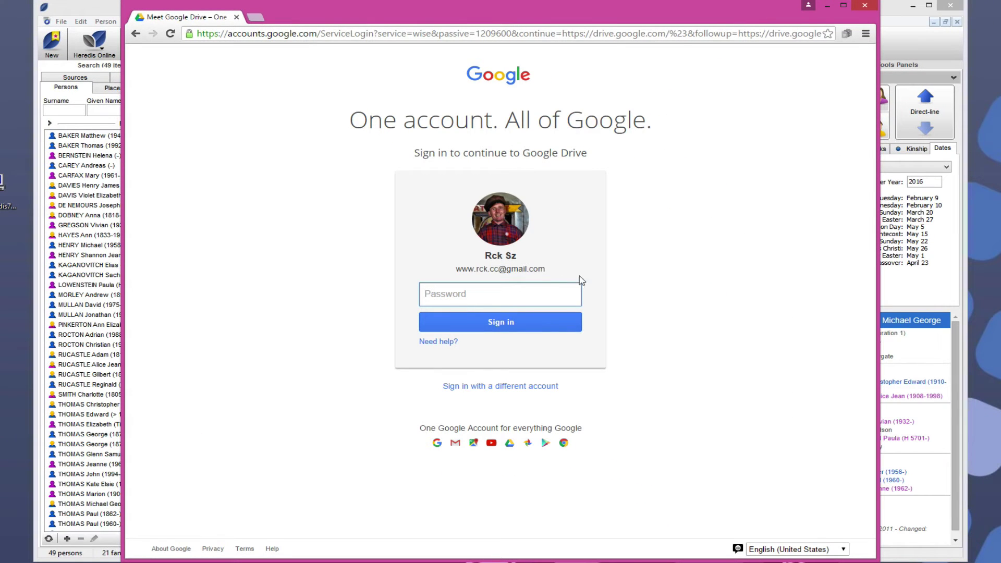
text(*********)
key(Return)
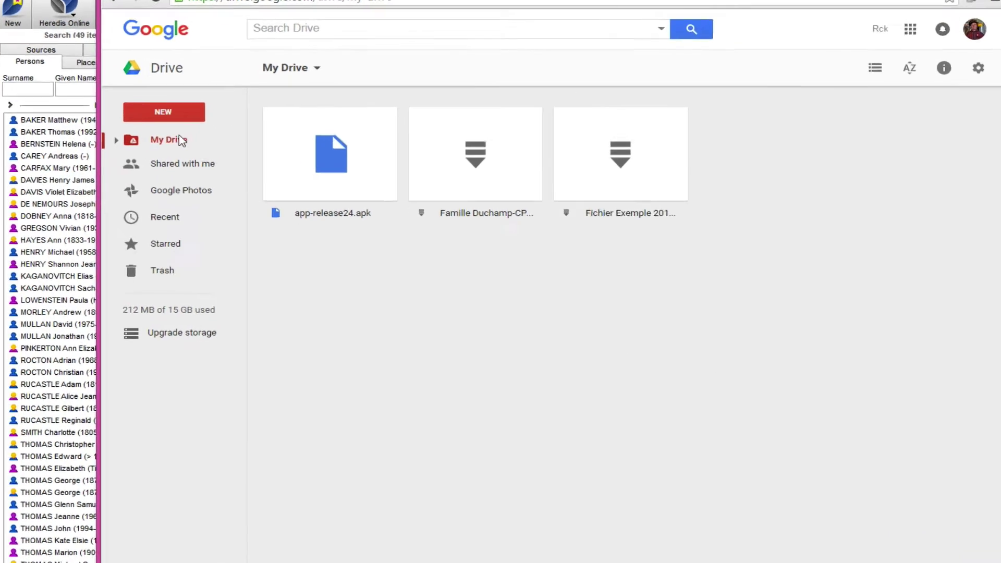
- Upload Sample Family File 2015.hmwz from the Desktop into My Drive
right_click(180, 141)
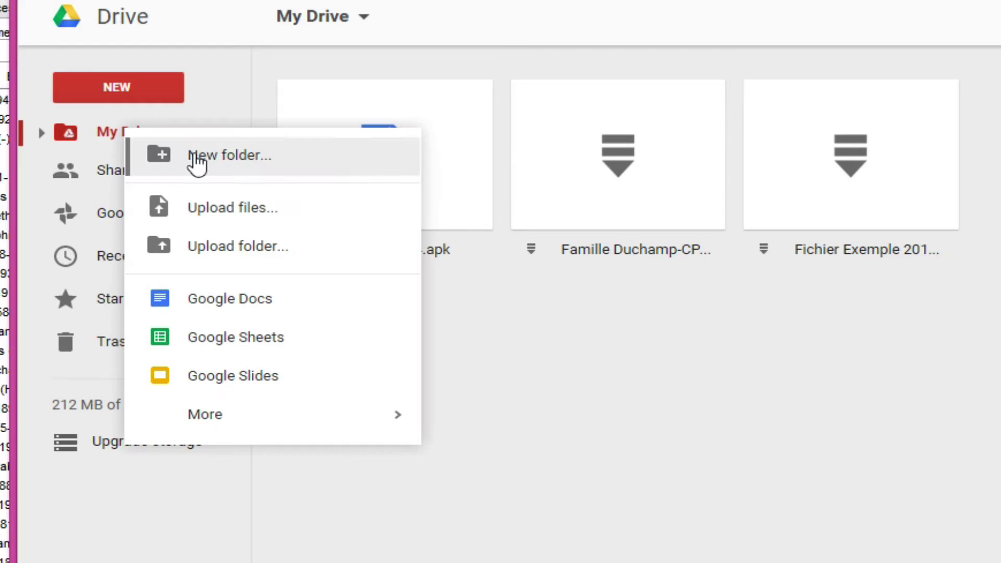
click(239, 208)
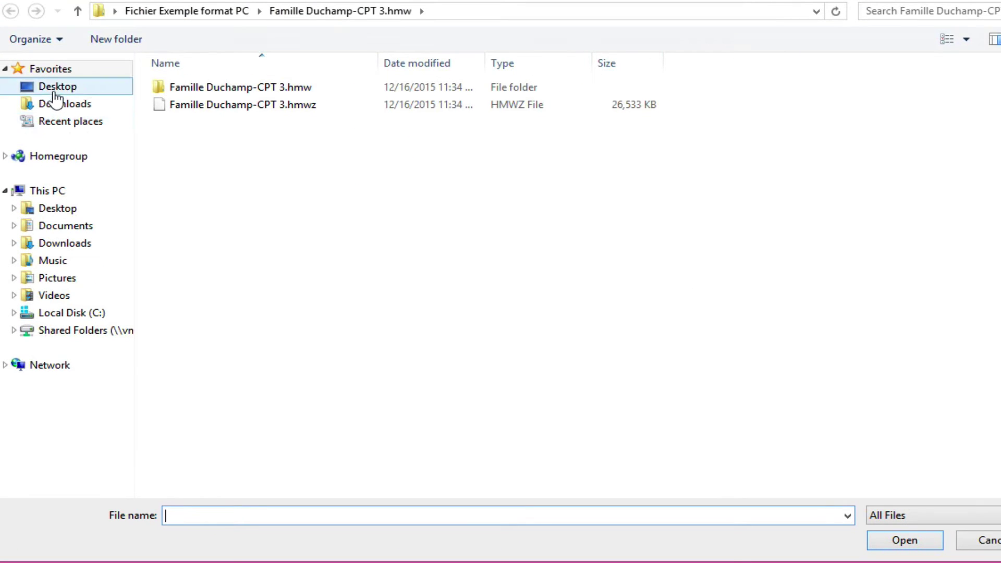
click(56, 88)
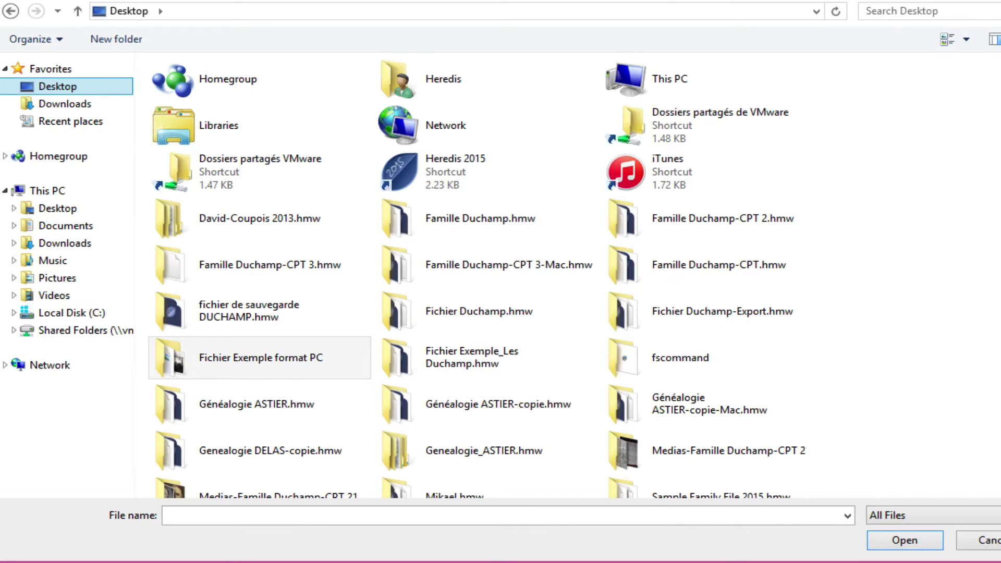
scroll(259, 358, down, 5)
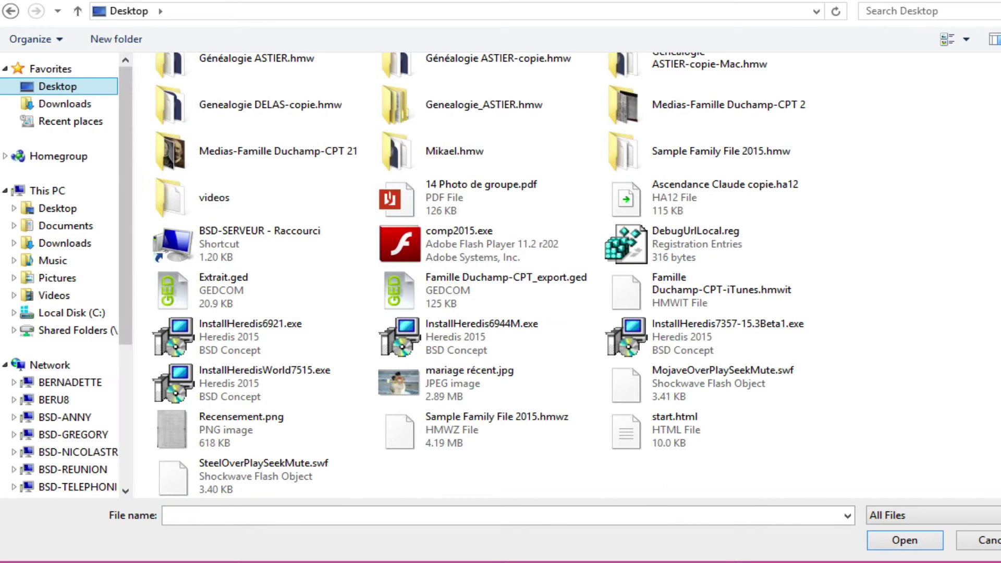
click(439, 430)
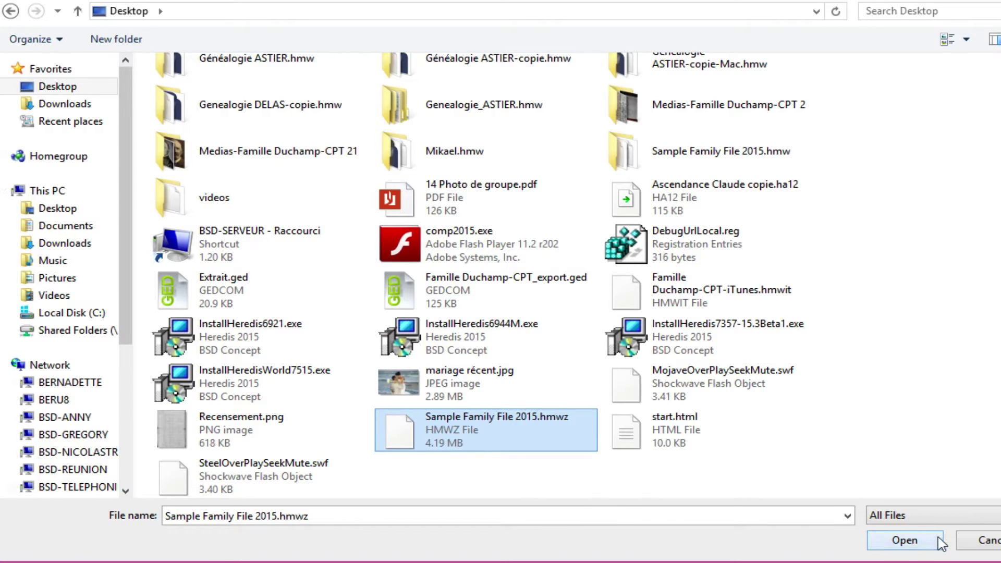
click(903, 540)
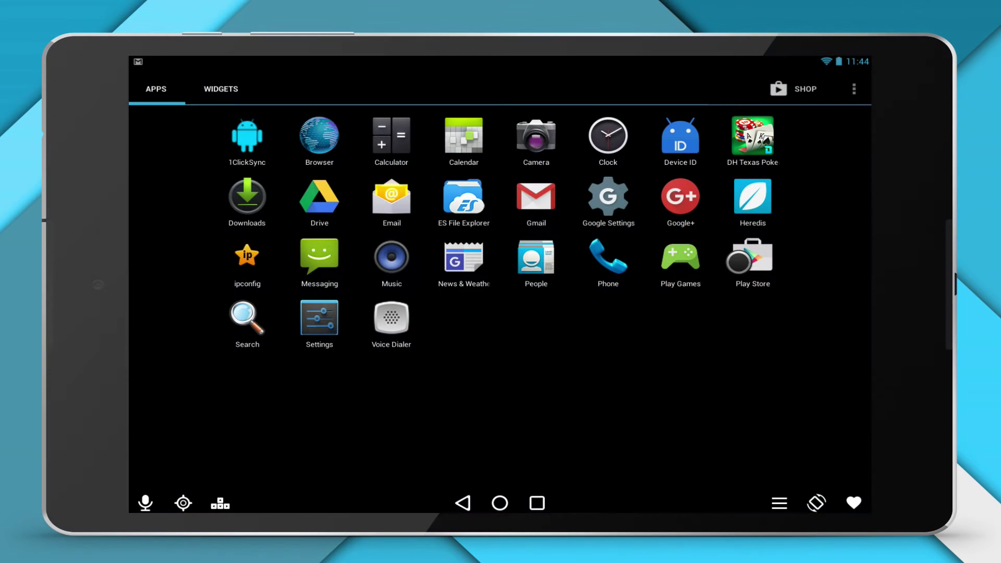
- Search the Play Store for 'heredis' and open the Heredis app from its store page
click(743, 260)
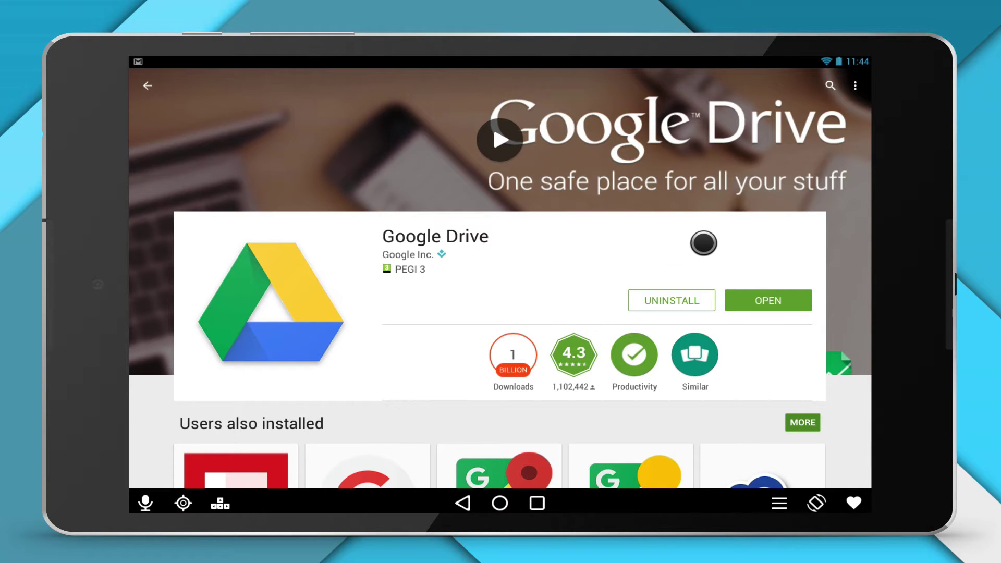
scroll(659, 237, down, 1)
scroll(659, 241, down, 2)
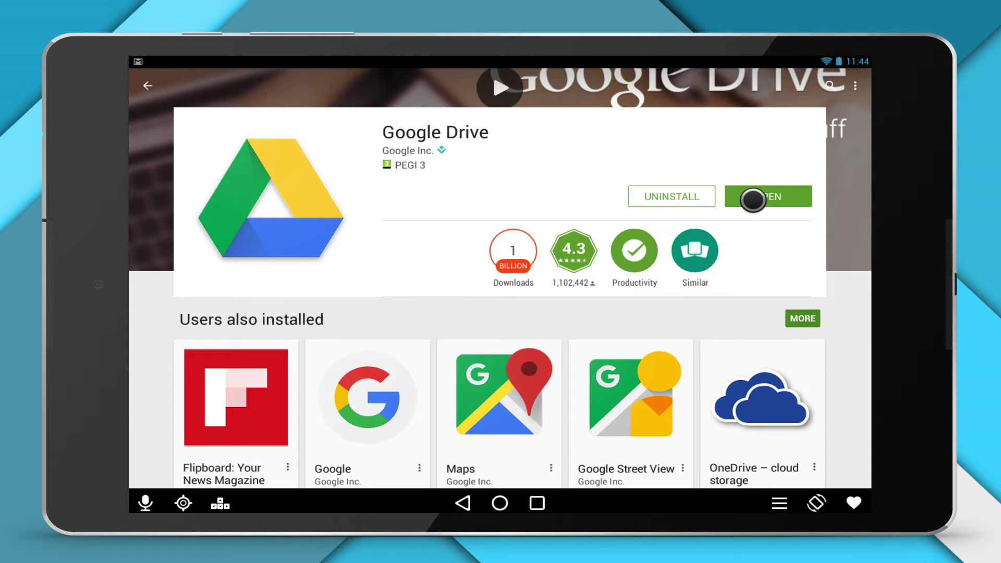
scroll(744, 208, up, 3)
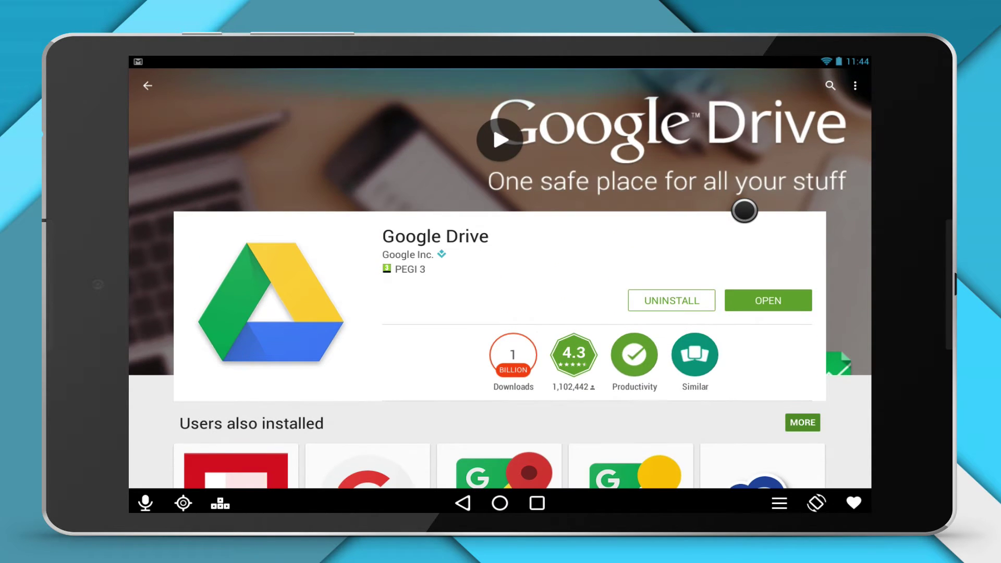
scroll(743, 210, down, 3)
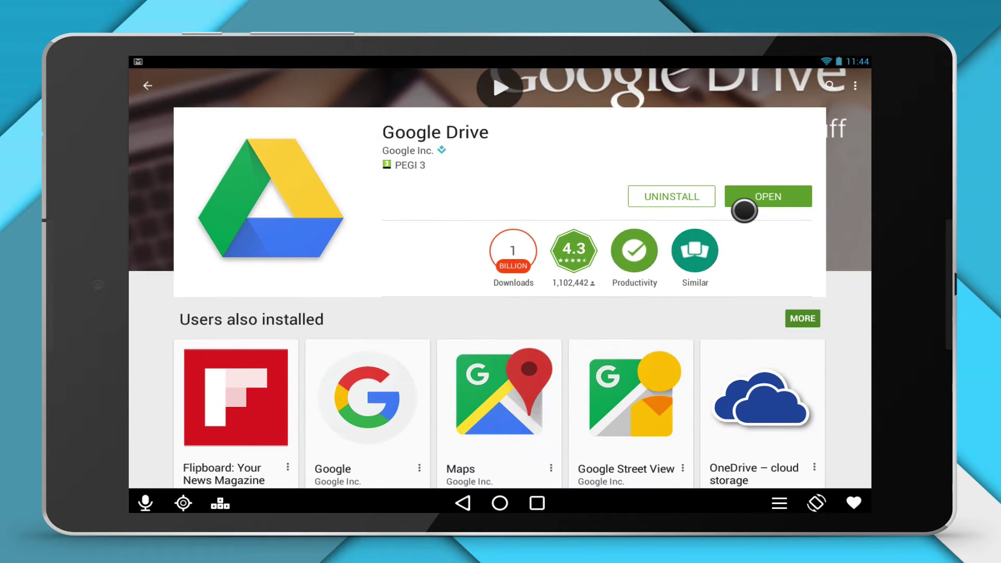
click(830, 81)
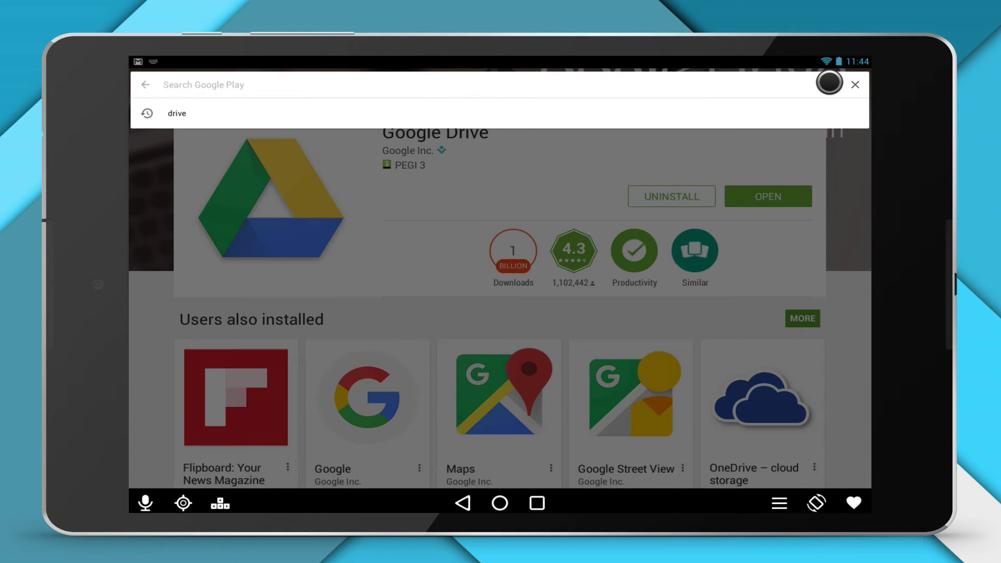
text(hered)
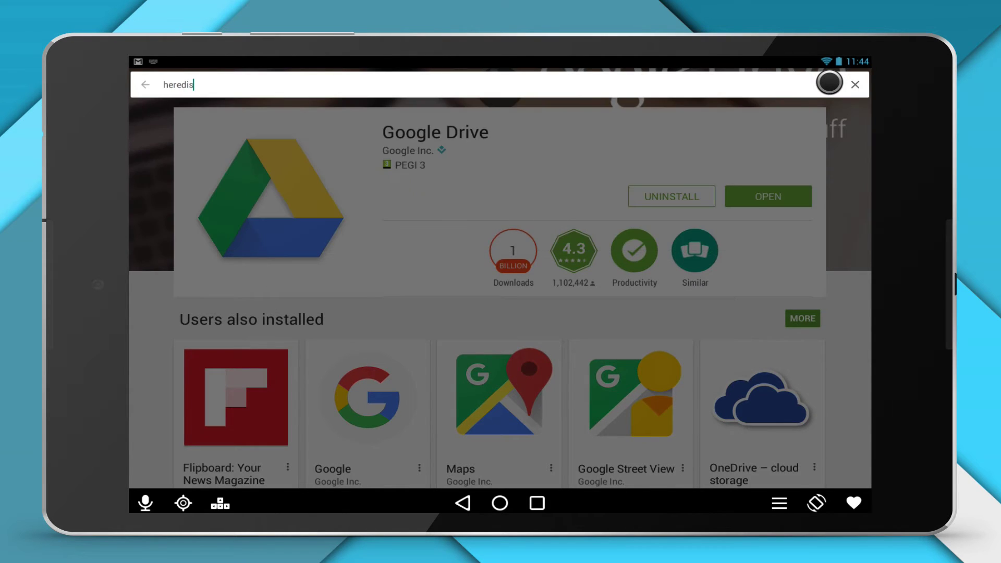
text(is)
key(Return)
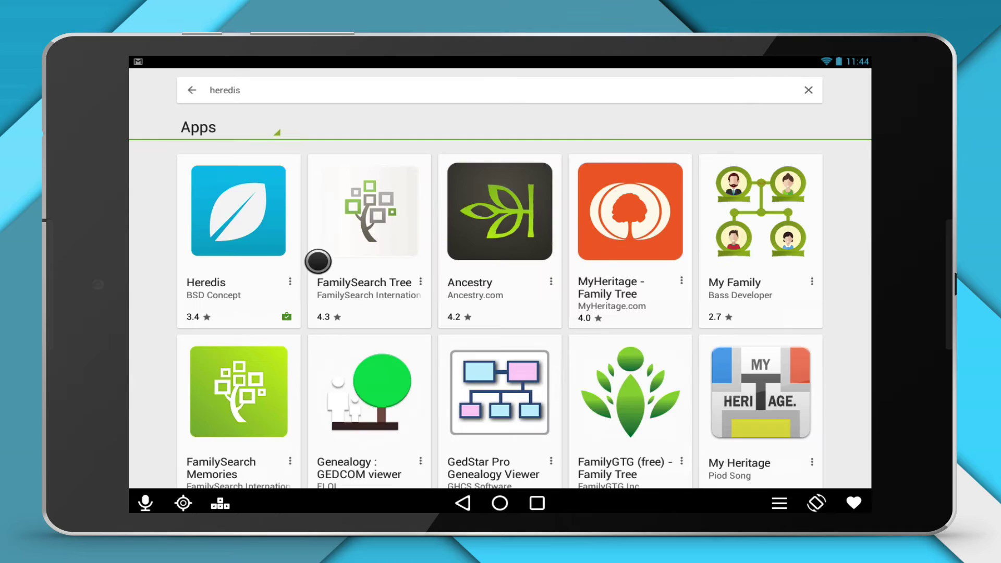
click(244, 233)
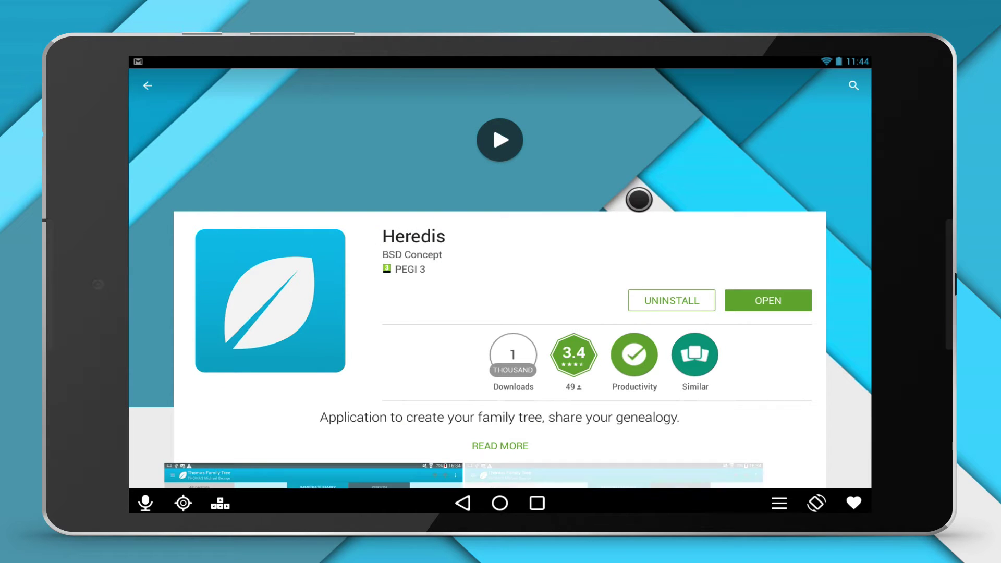
scroll(639, 199, down, 5)
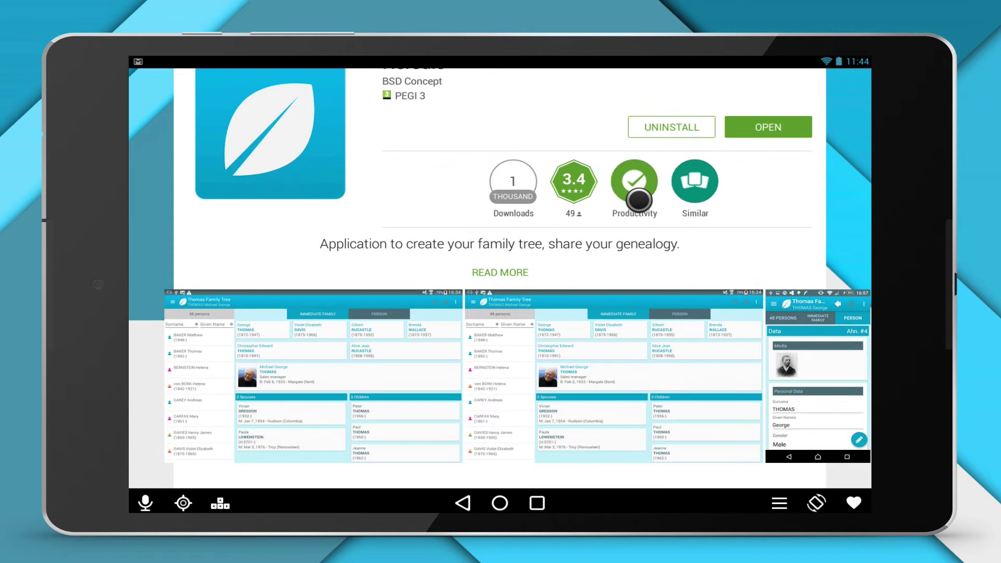
scroll(639, 200, down, 7)
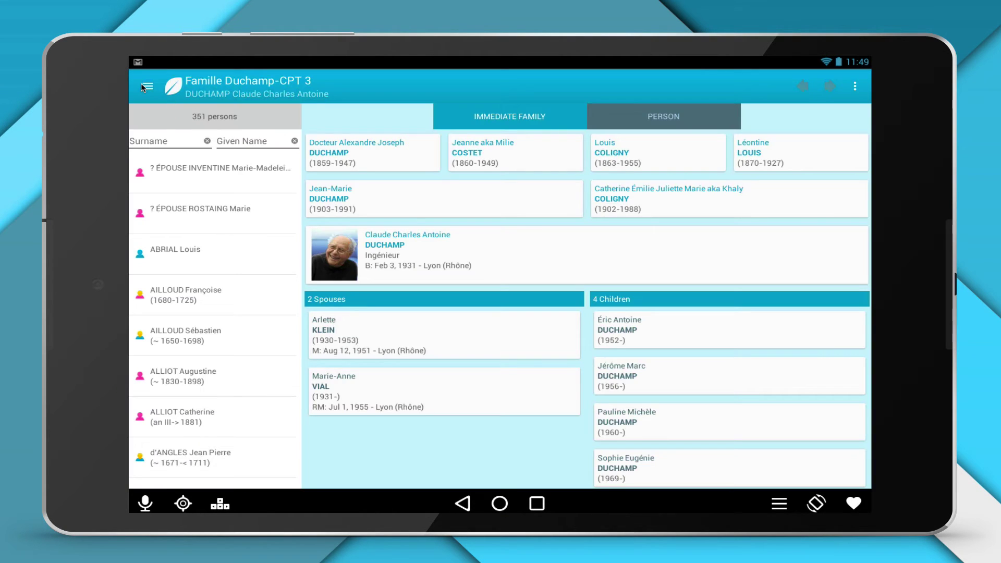
- Import Sample Family File 2015.hmwz from Google Drive into Heredis for Android
click(142, 87)
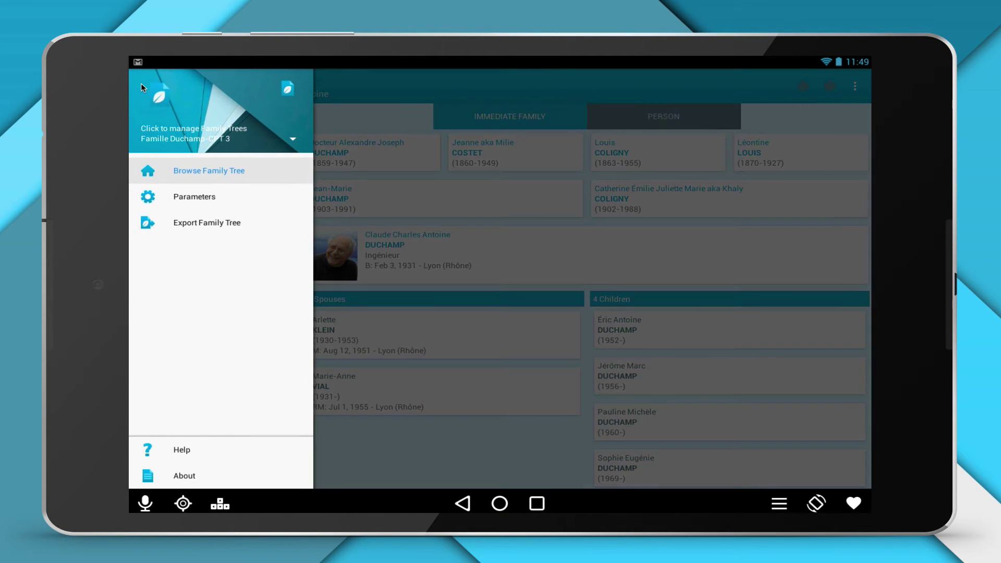
click(293, 138)
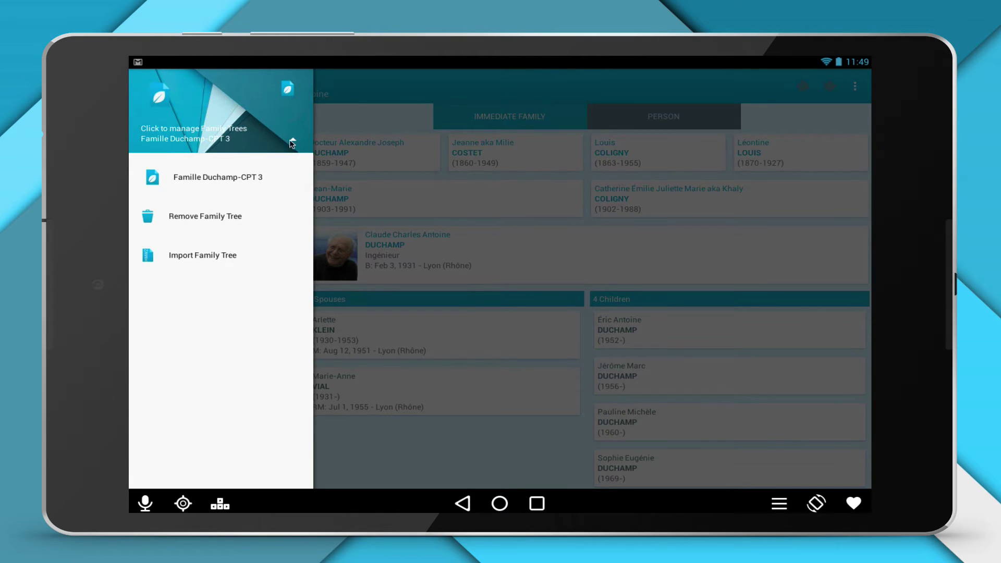
click(180, 251)
click(496, 465)
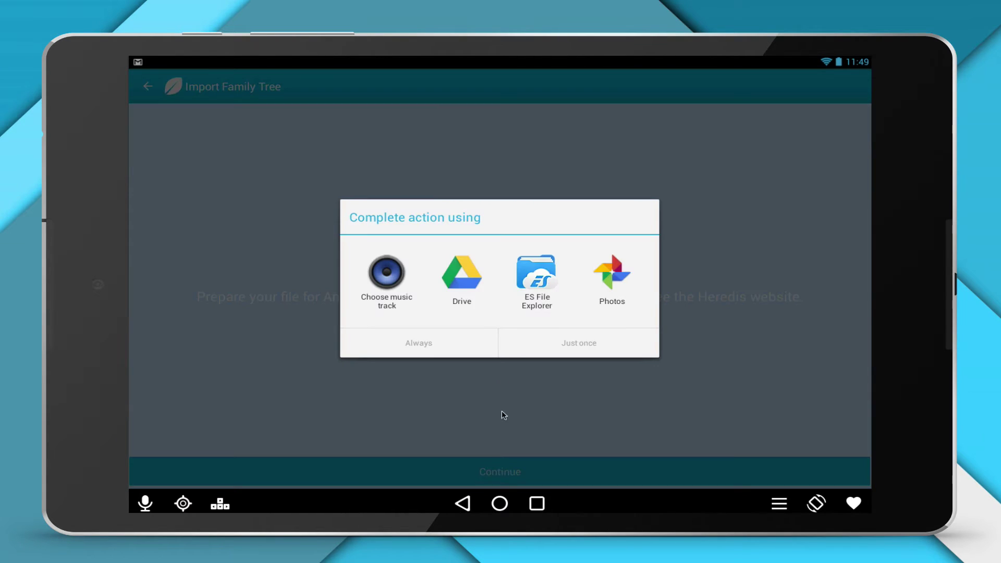
click(471, 279)
click(577, 343)
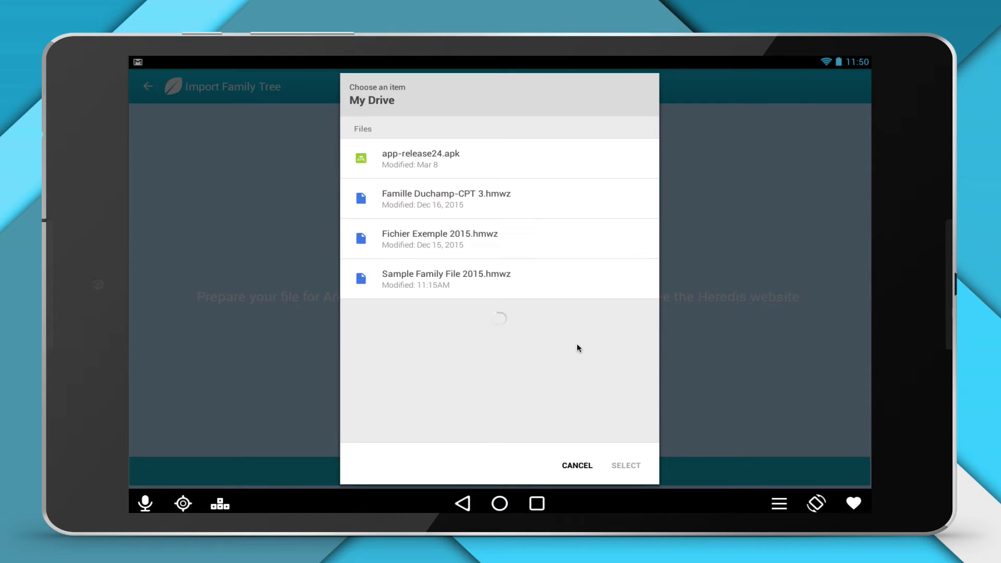
click(462, 280)
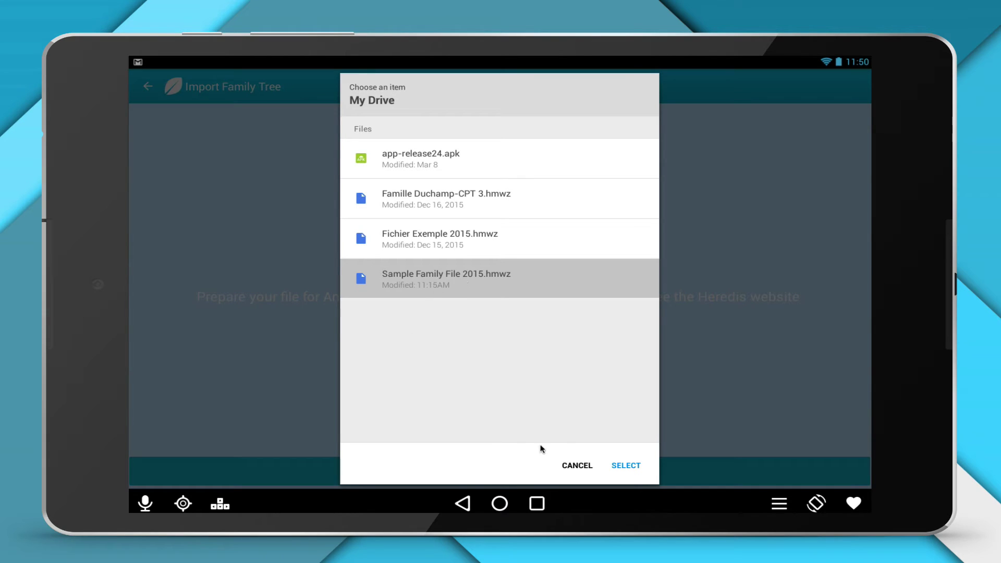
click(626, 466)
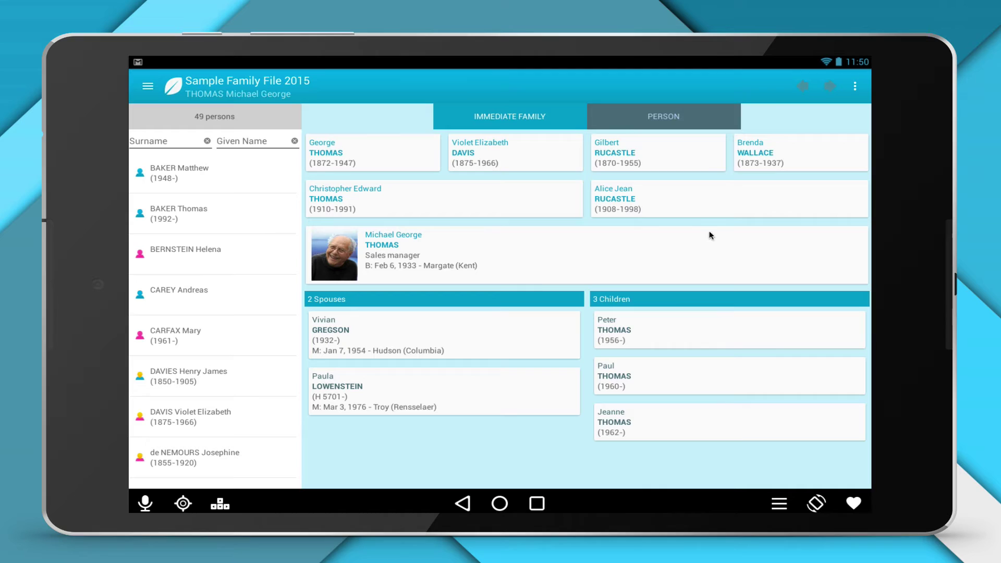
click(771, 155)
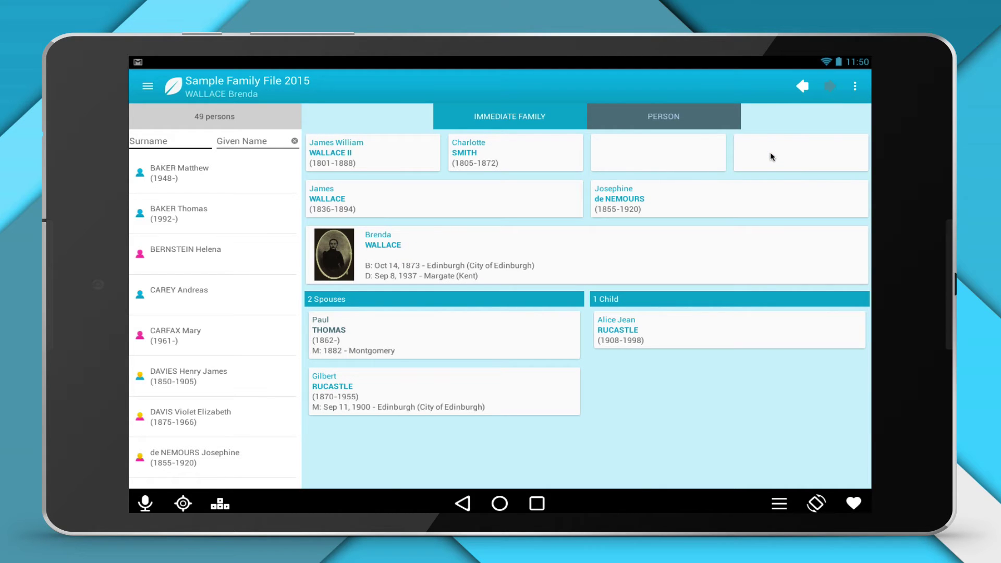
click(640, 332)
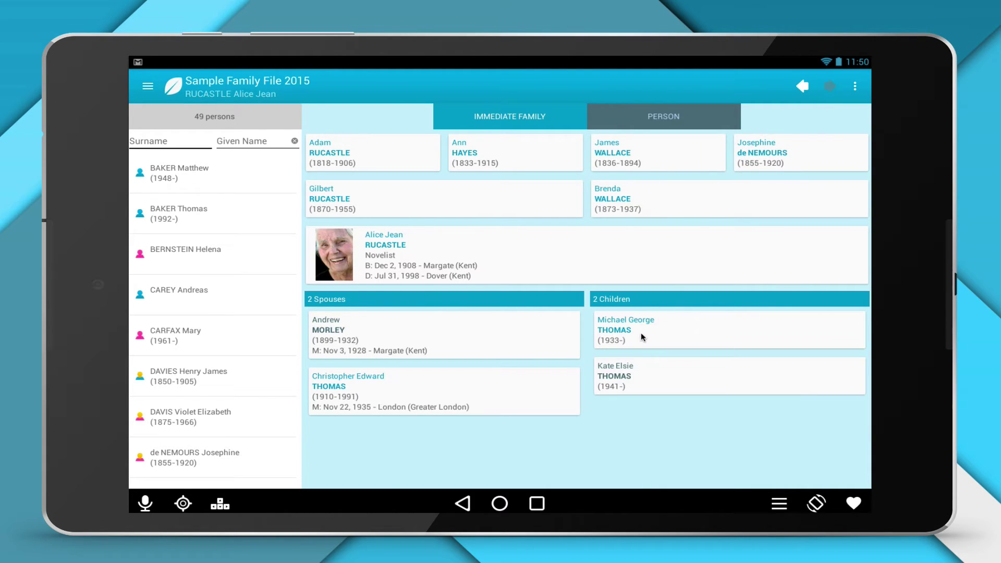
click(396, 336)
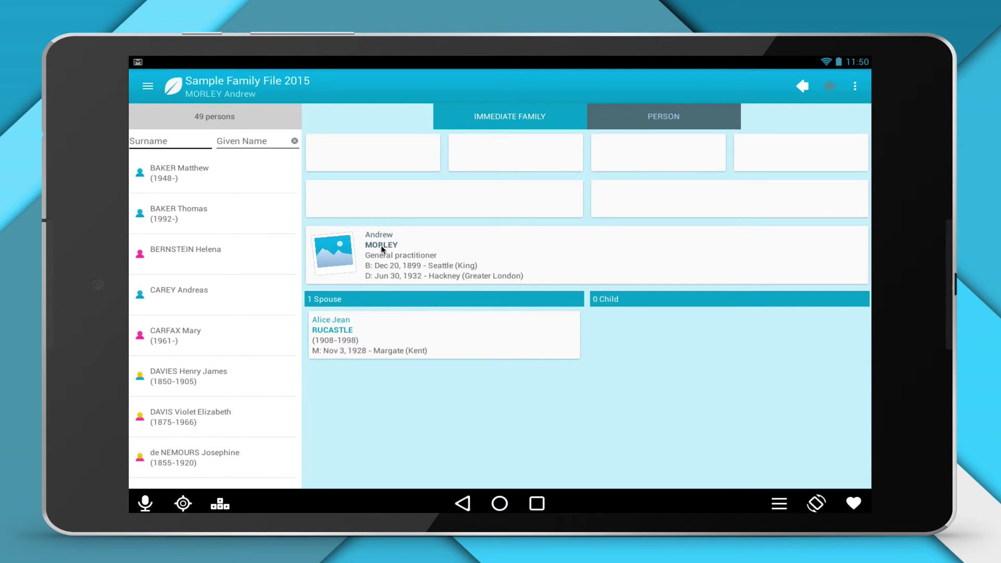
click(356, 338)
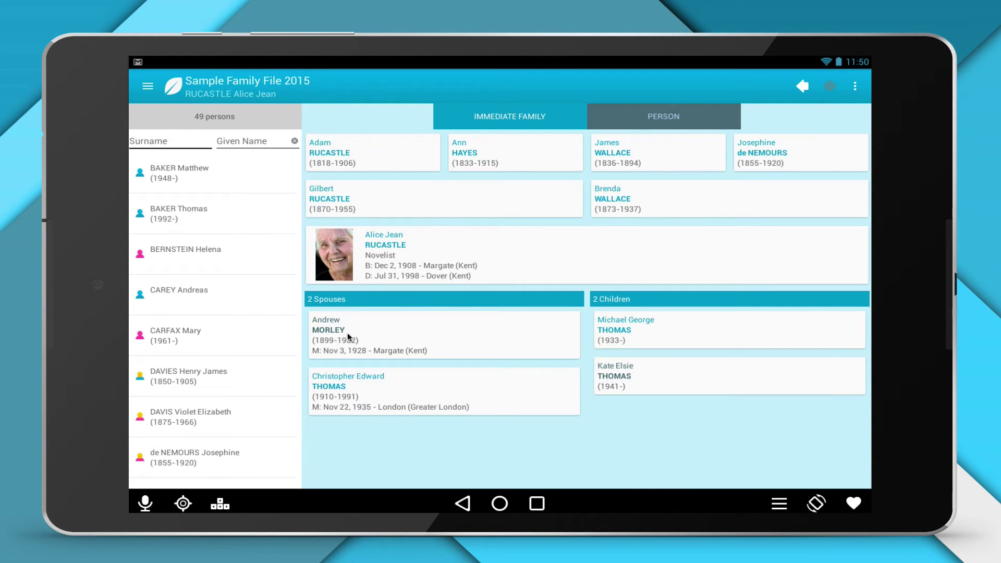
click(344, 392)
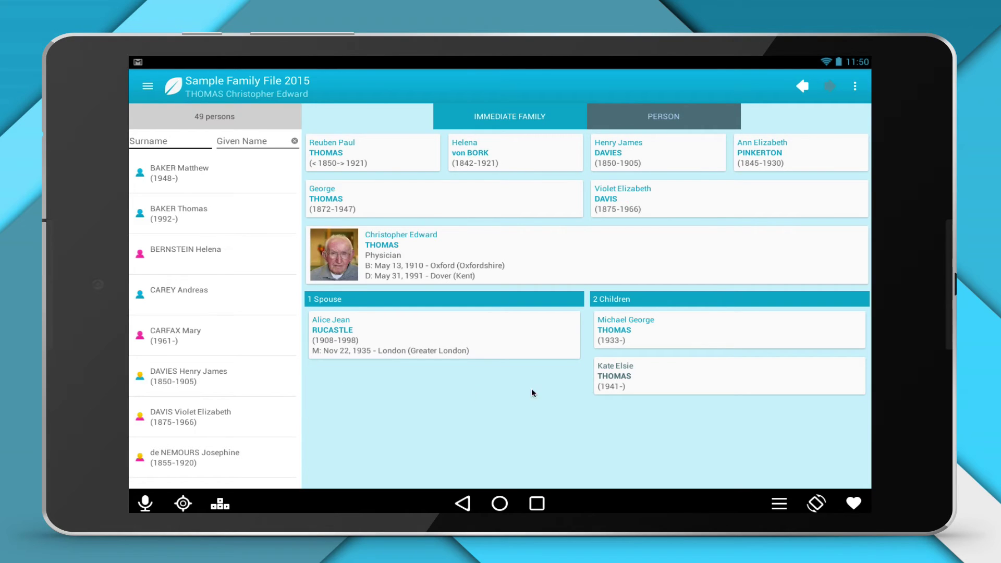
click(619, 339)
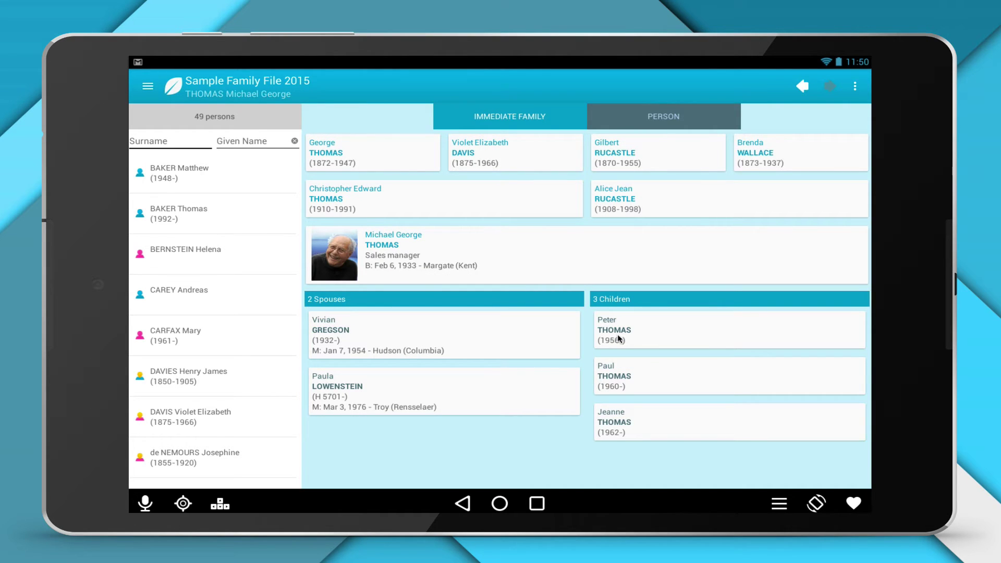
click(595, 374)
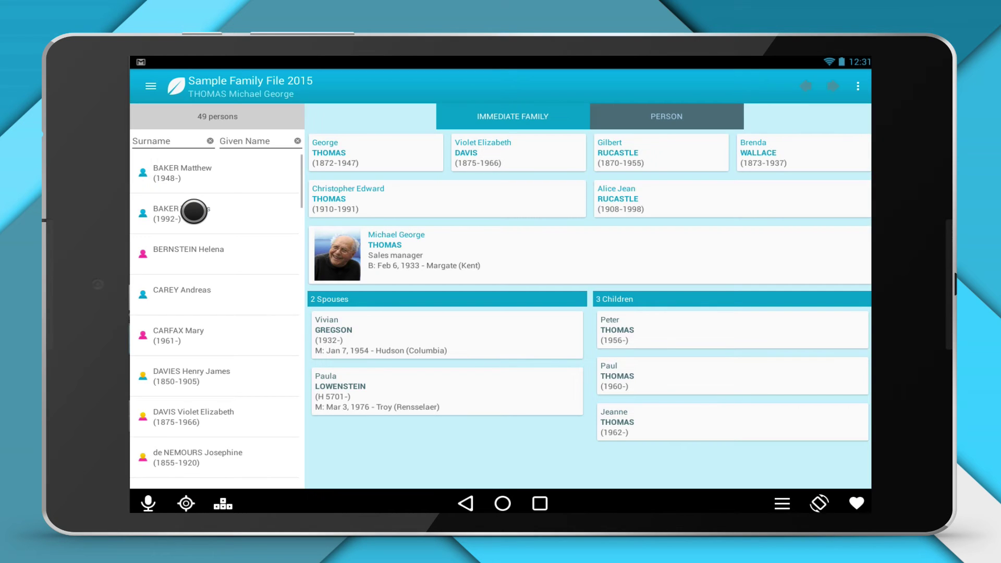
click(695, 108)
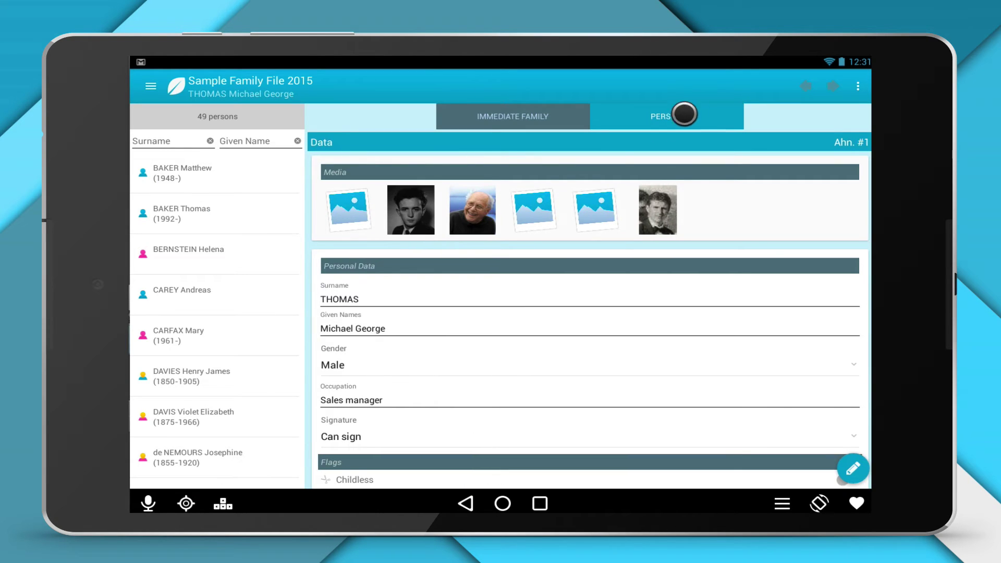
click(472, 257)
click(208, 395)
text(Mike)
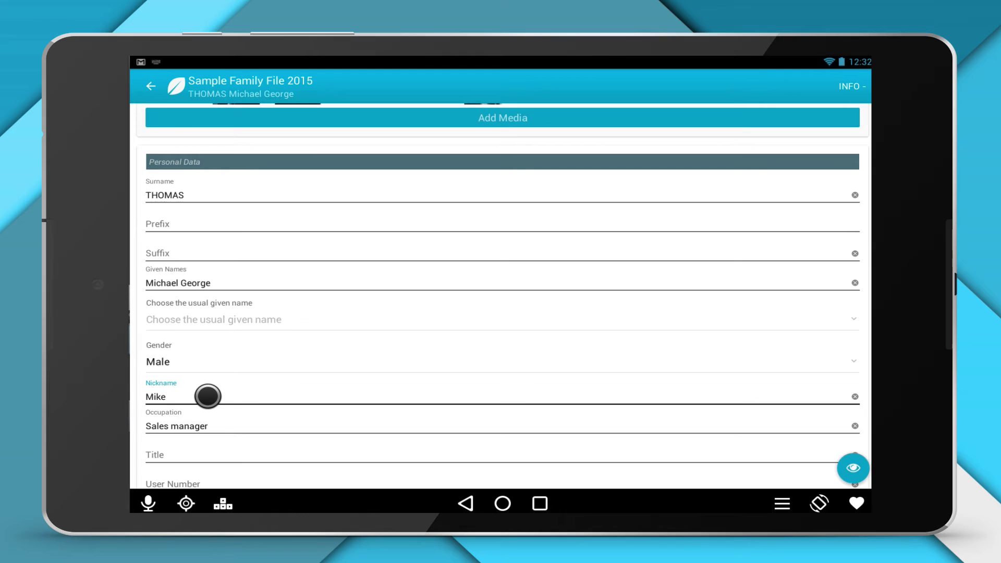
click(853, 468)
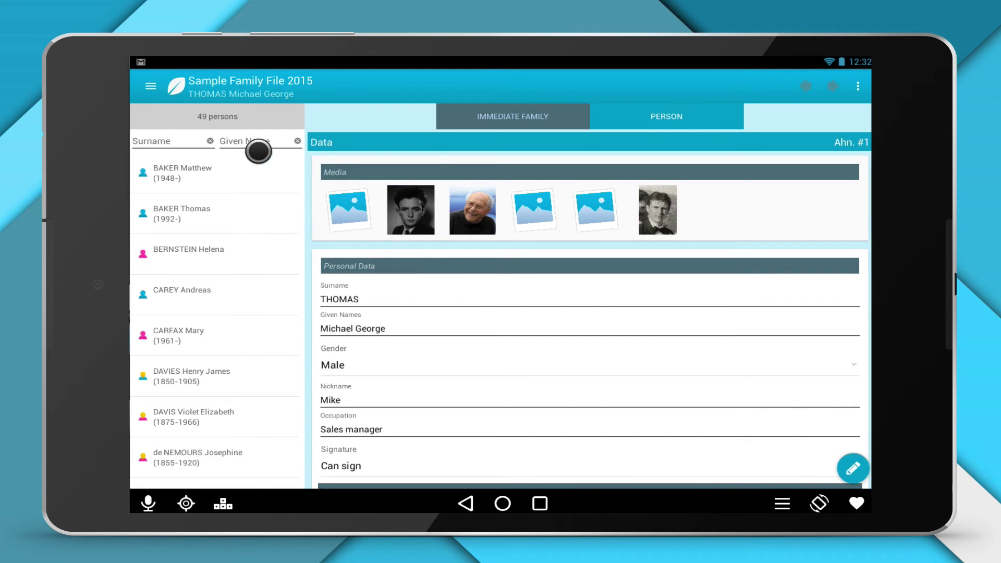
click(151, 86)
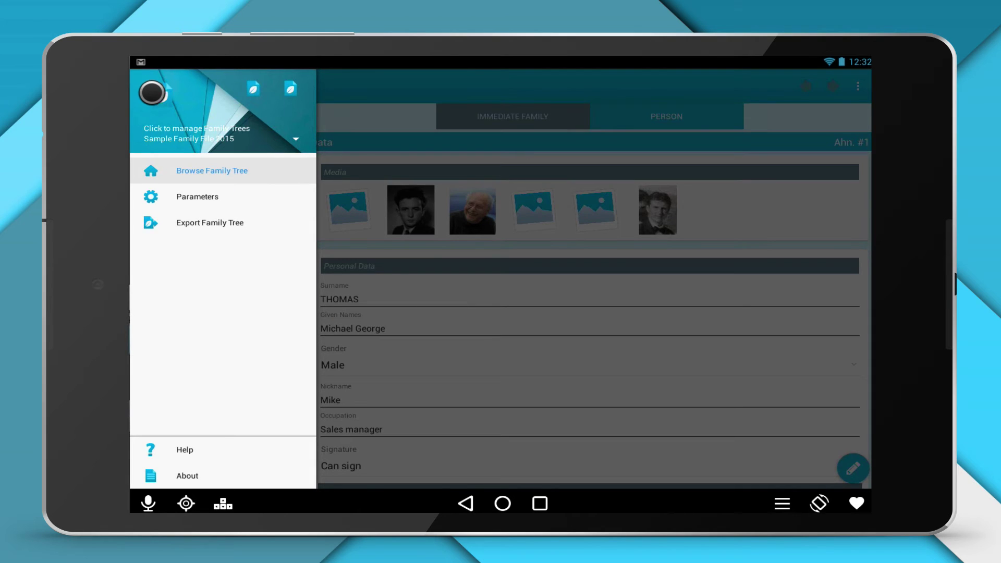
- Export the tree to Google Drive's My Drive as Sample Family File 2015.hmwsav
click(204, 222)
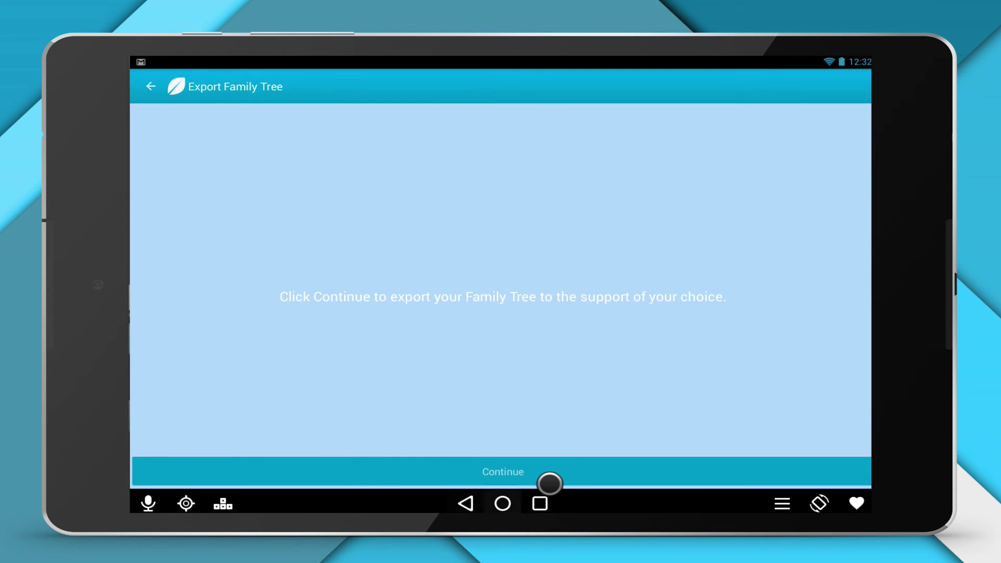
click(505, 467)
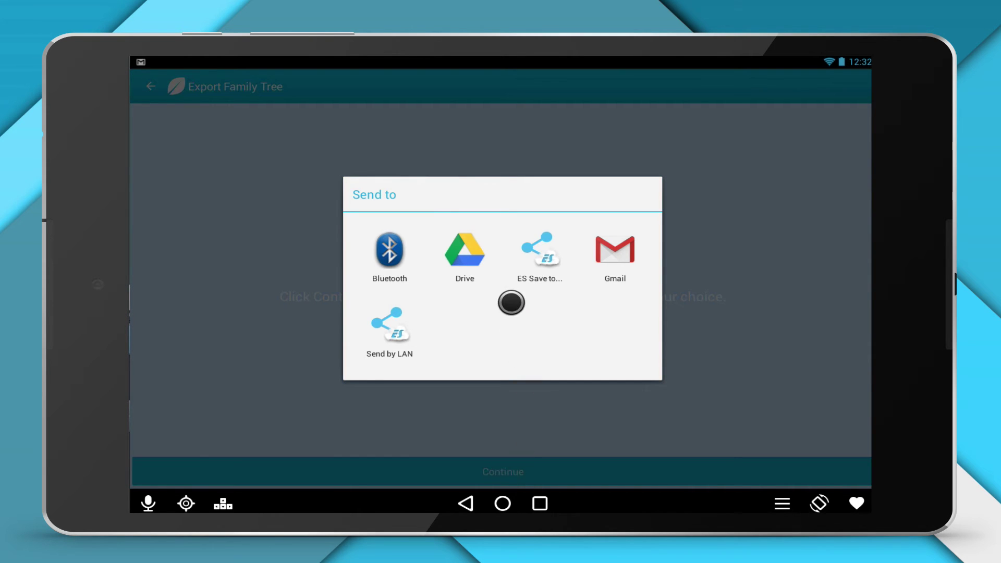
click(455, 241)
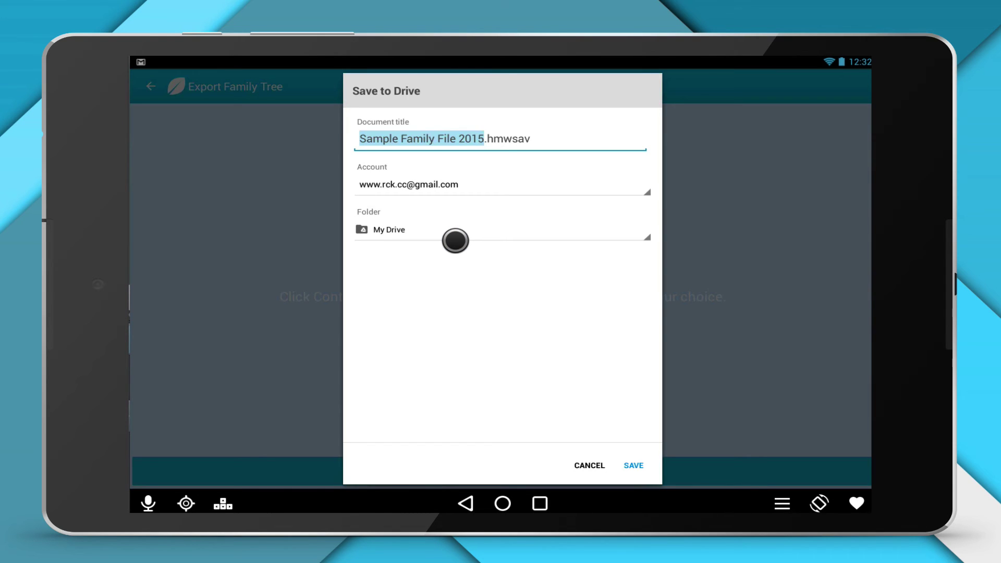
click(427, 139)
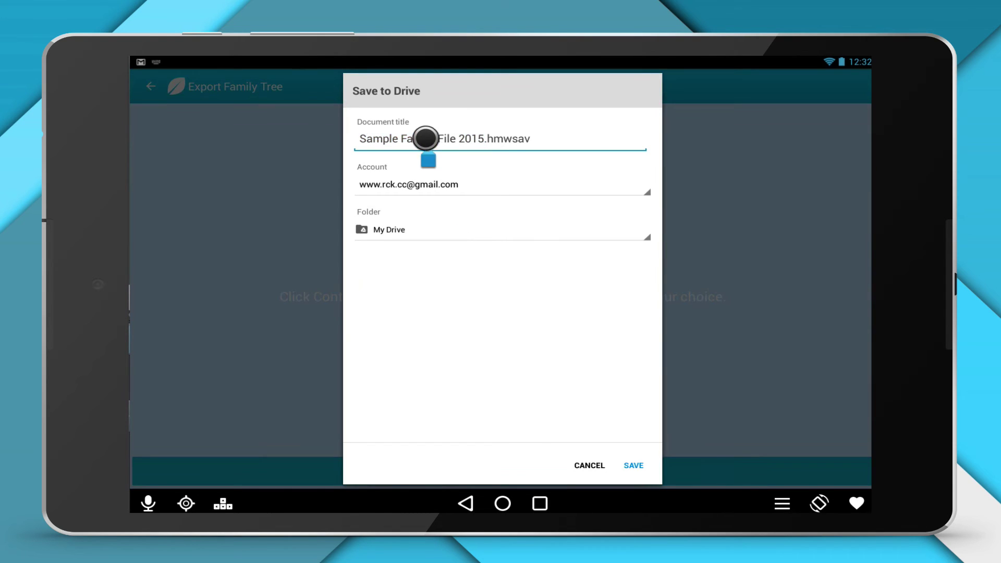
double_click(346, 139)
click(528, 198)
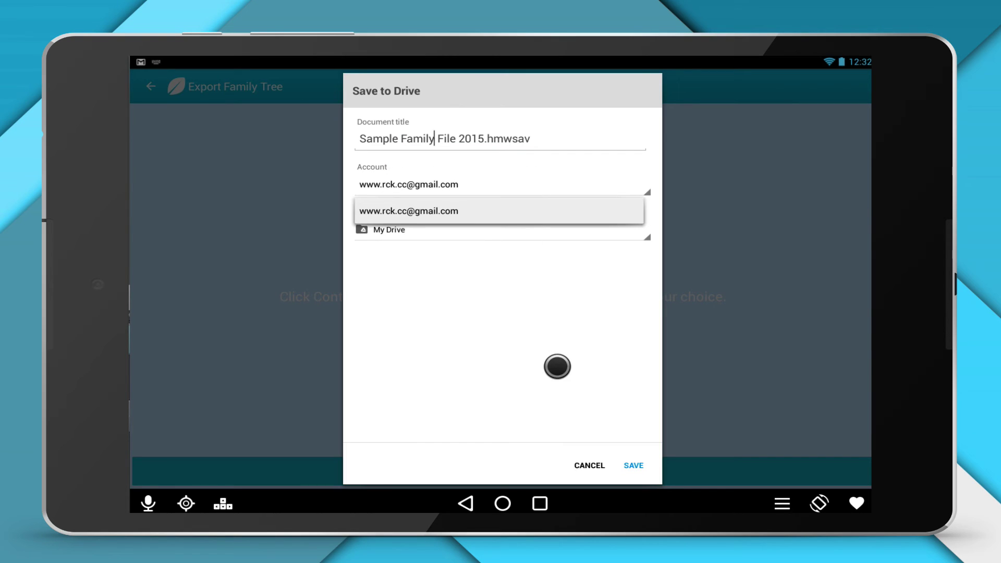
click(520, 308)
click(637, 466)
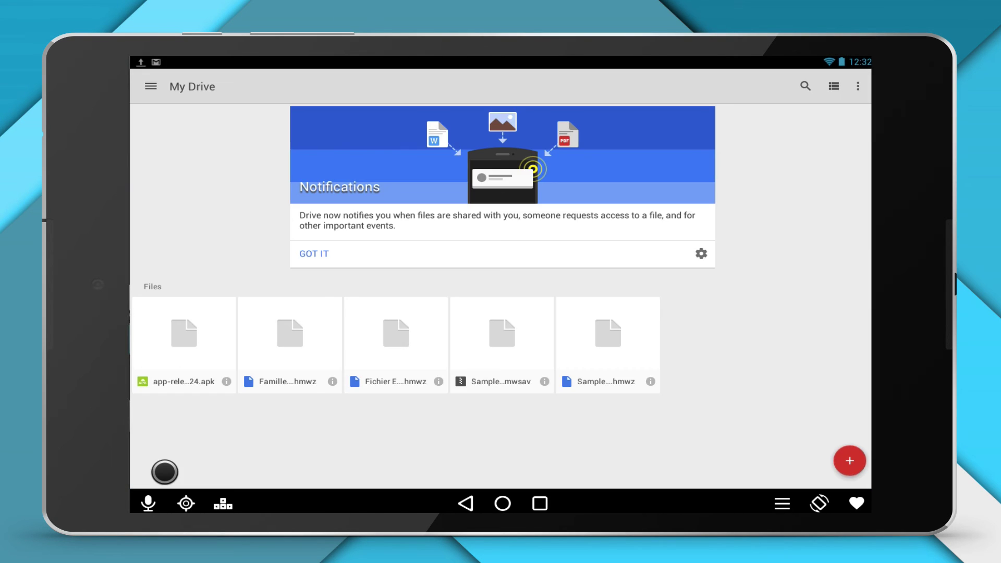
- Show the details of Sample Family File 2015.hmwsav in the Drive app's My Drive
click(544, 381)
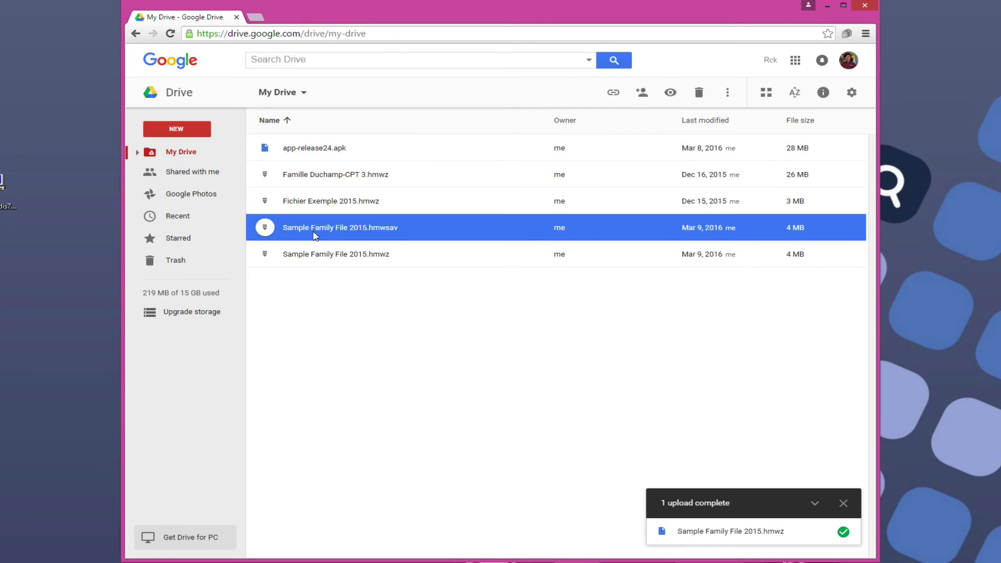
- Download Sample Family File 2015.hmwsav (3.56 MB) and show it in Downloads beside the .hmwz file
right_click(315, 236)
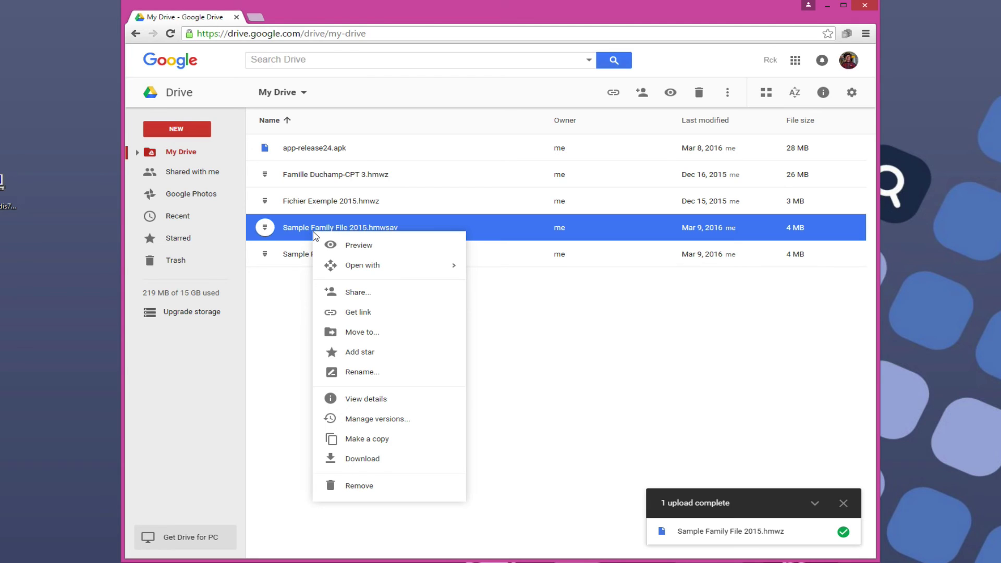
click(368, 464)
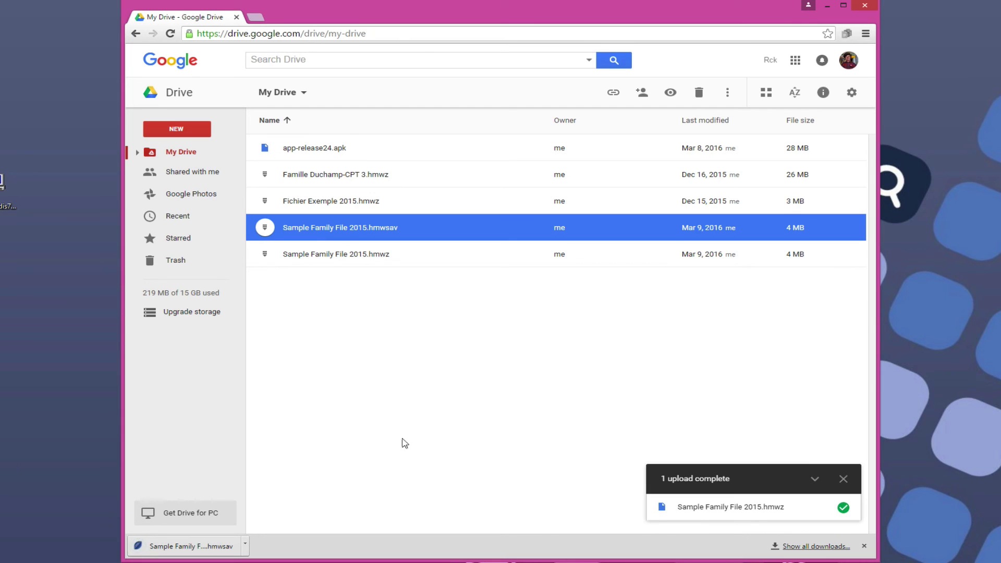
click(244, 546)
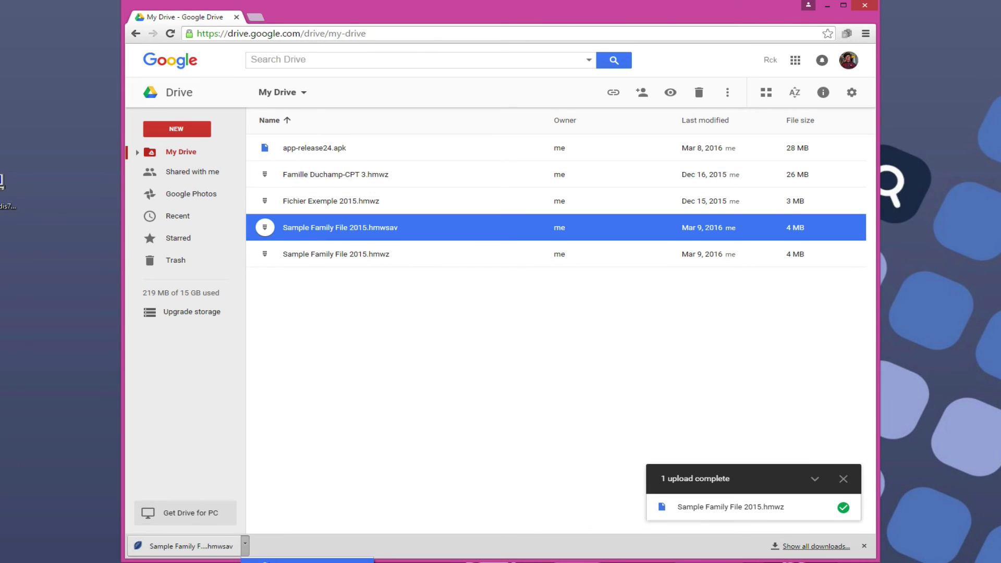
click(281, 561)
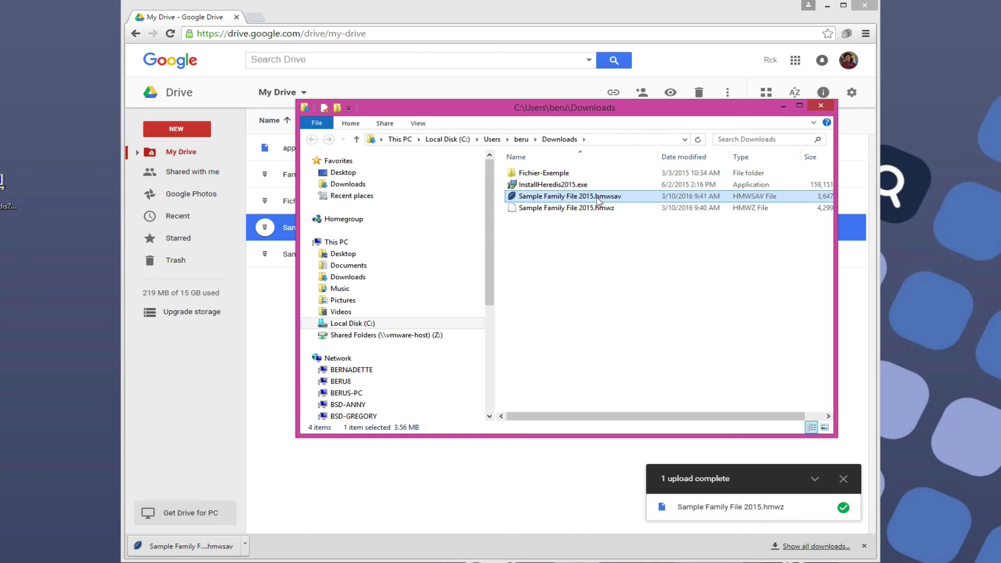
- Uncompress Sample Family File 2015.hmwsav in Heredis 2015 under its proposed name and open the genealogy
double_click(598, 197)
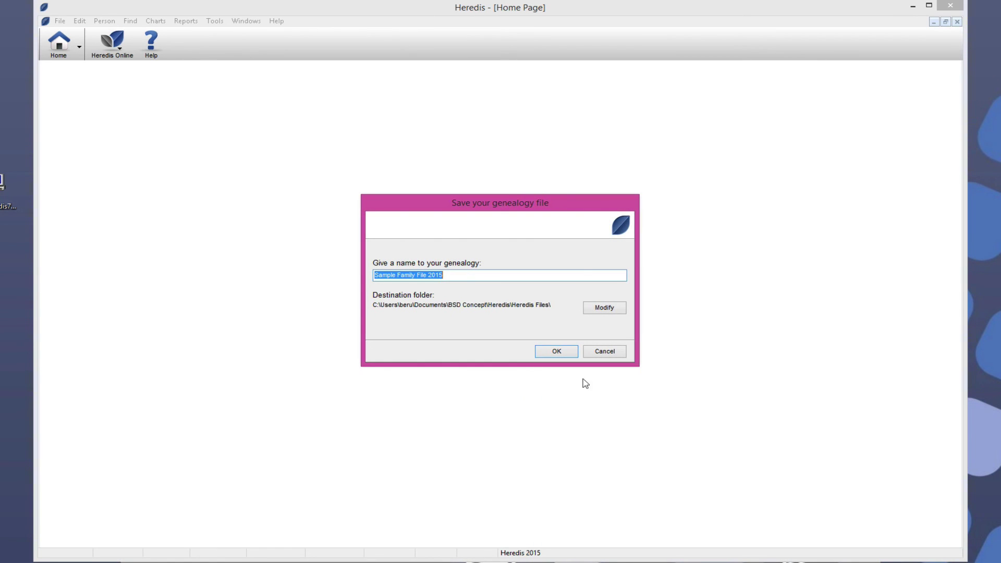
click(489, 276)
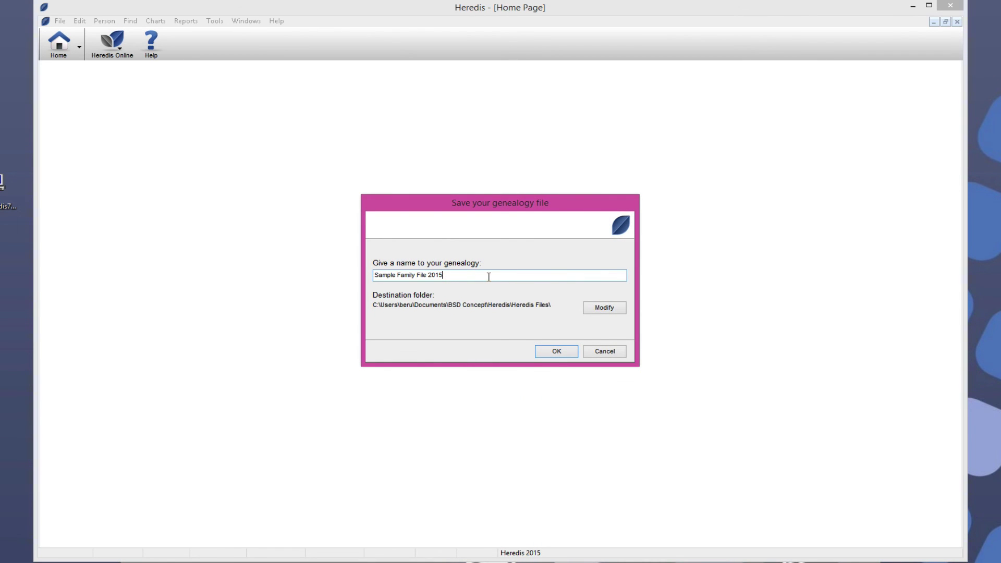
click(556, 353)
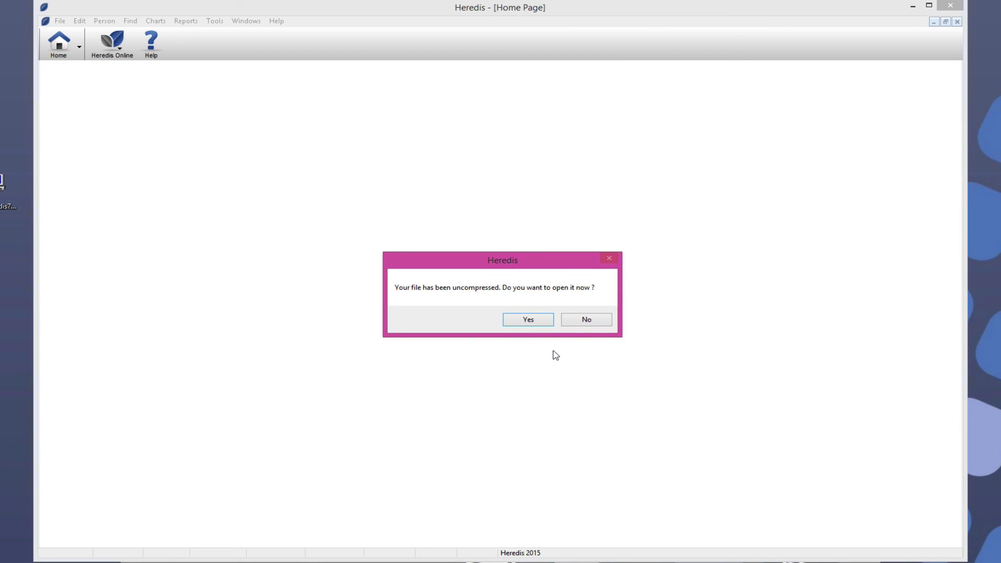
click(535, 320)
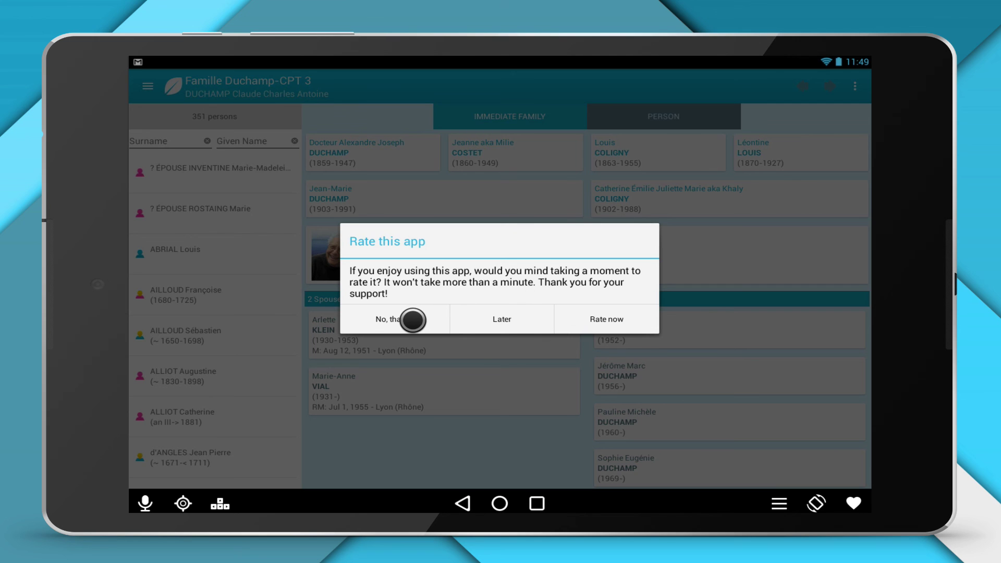
- Choose Later on the Rate this app request
click(501, 319)
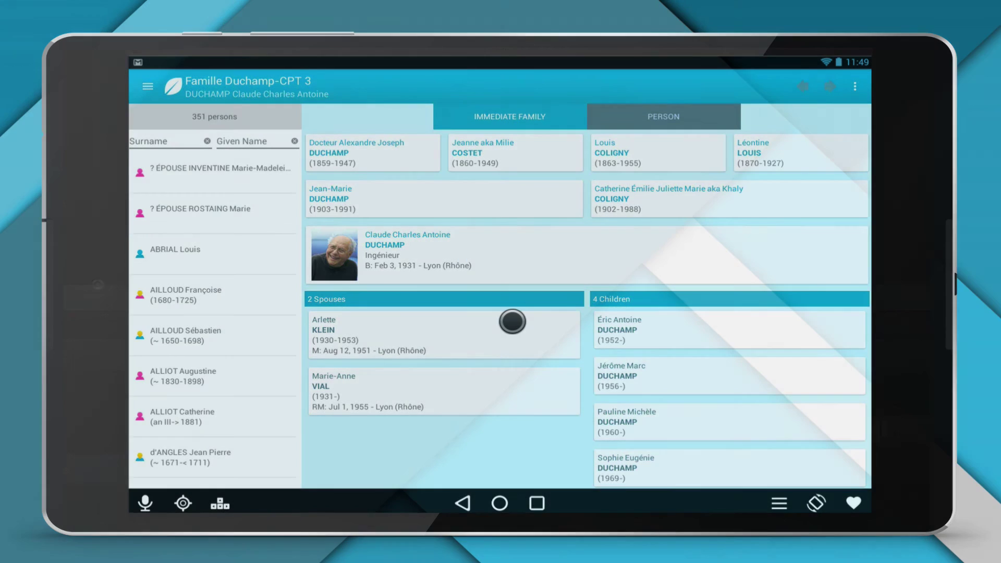